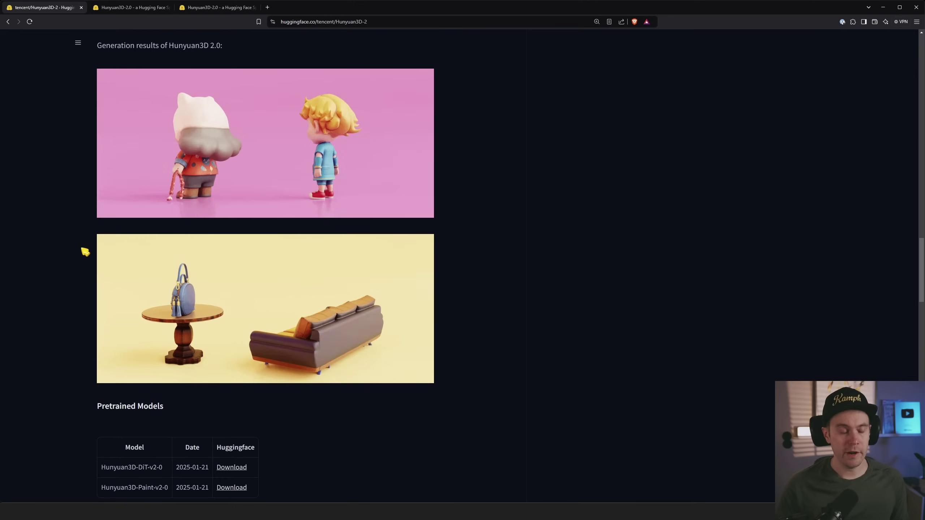
{"action": "scroll", "coordinate": [482, 308], "scroll_direction": "up", "scroll_amount": 15}
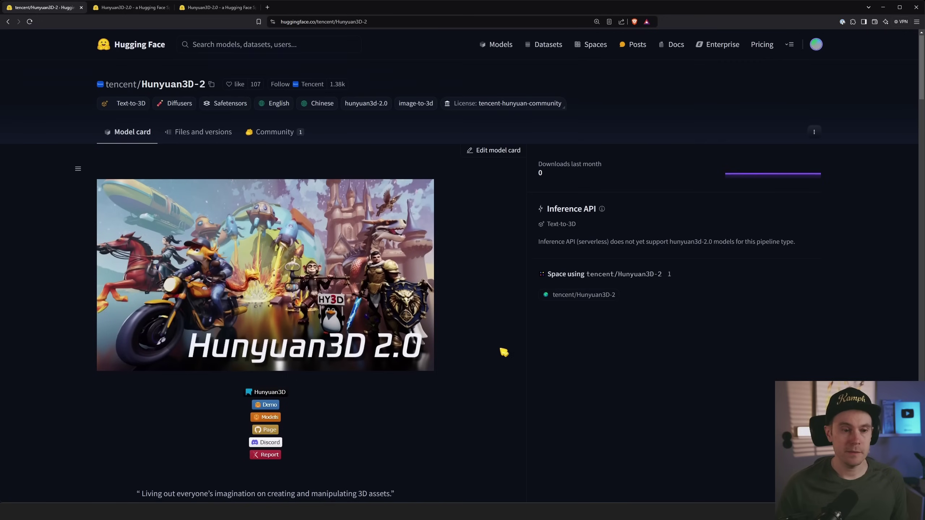
{"action": "scroll", "coordinate": [332, 291], "scroll_direction": "down", "scroll_amount": 1}
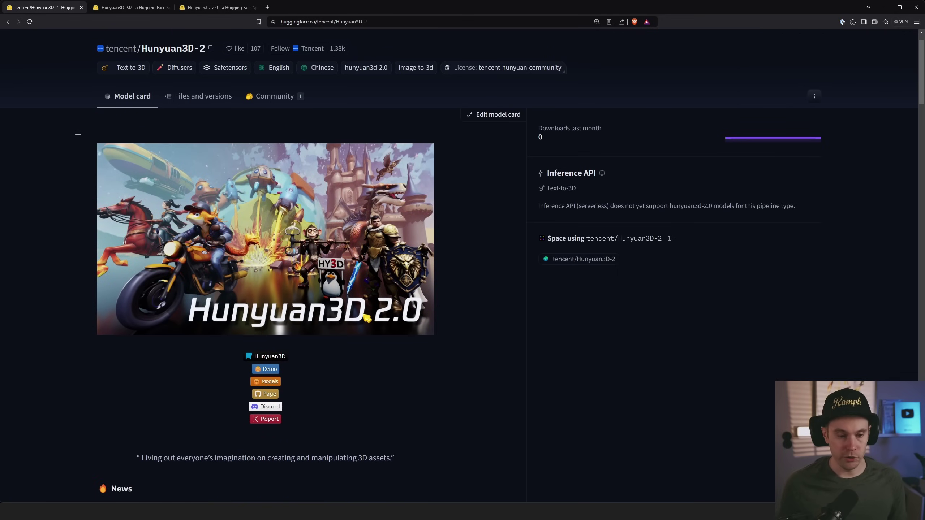
{"action": "scroll", "coordinate": [283, 376], "scroll_direction": "down", "scroll_amount": 2}
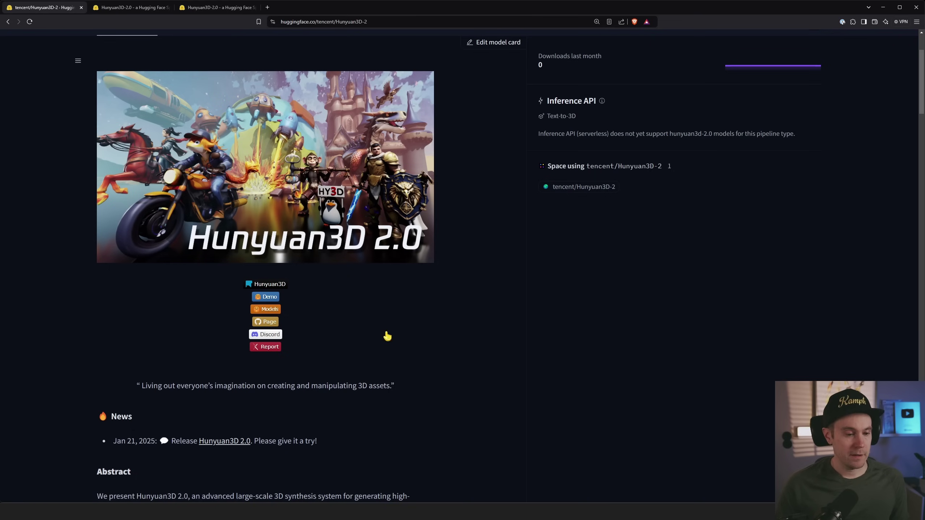
{"action": "scroll", "coordinate": [387, 336], "scroll_direction": "down", "scroll_amount": 5}
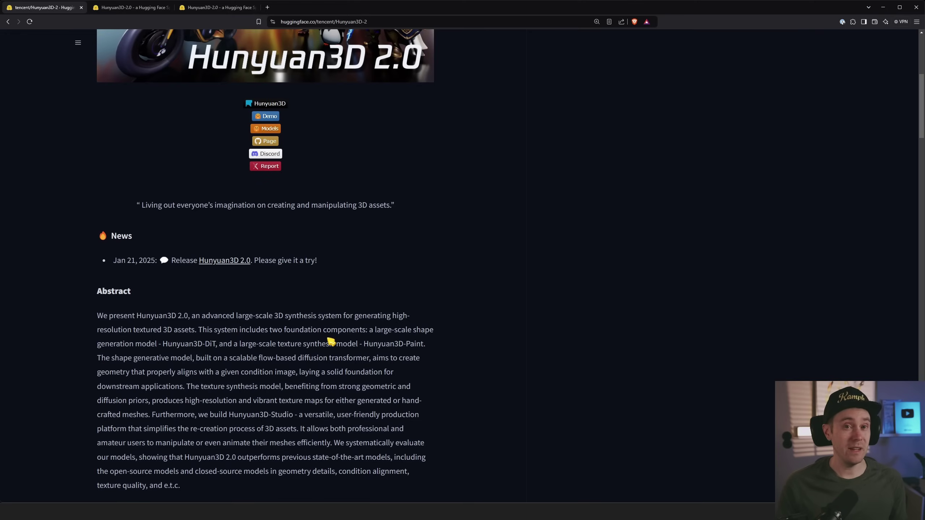
{"action": "scroll", "coordinate": [329, 336], "scroll_direction": "down", "scroll_amount": 20}
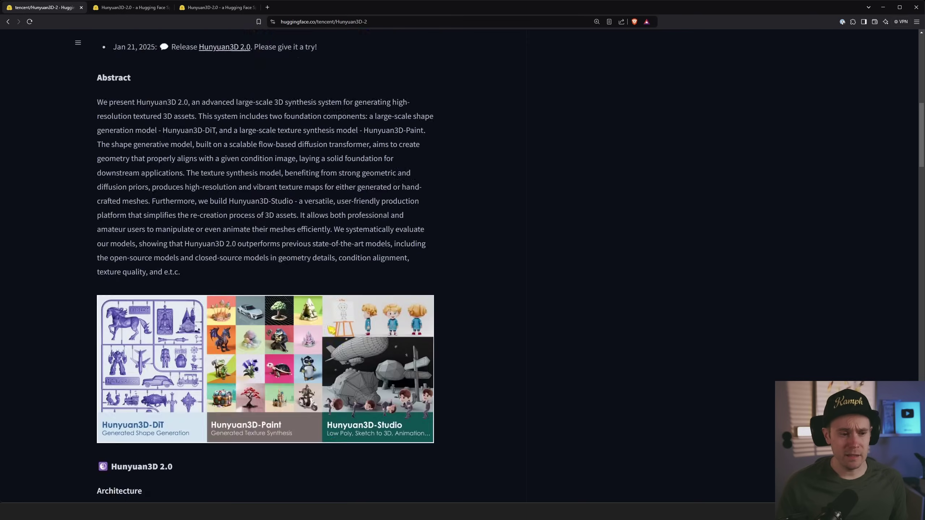
{"action": "scroll", "coordinate": [331, 329], "scroll_direction": "down", "scroll_amount": 20}
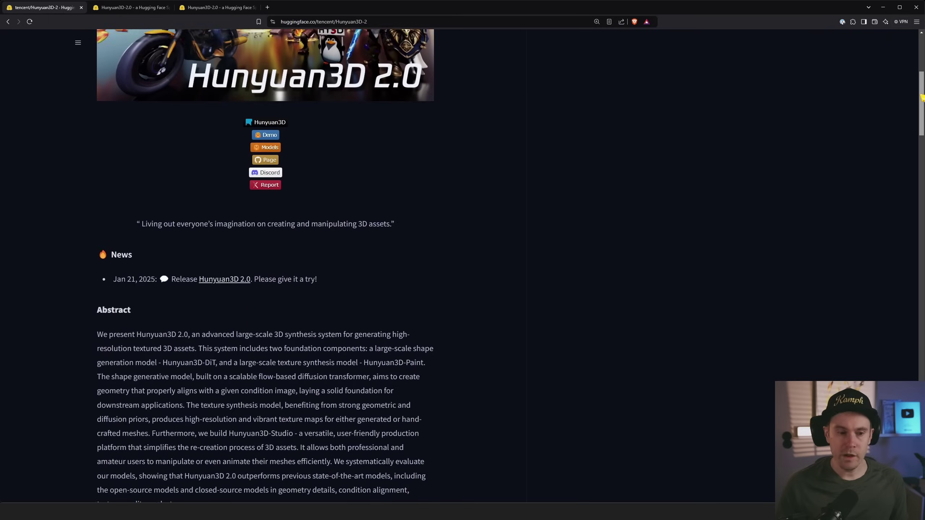
{"action": "scroll", "coordinate": [113, 111], "scroll_direction": "up", "scroll_amount": 3}
{"action": "scroll", "coordinate": [113, 111], "scroll_direction": "down", "scroll_amount": 8}
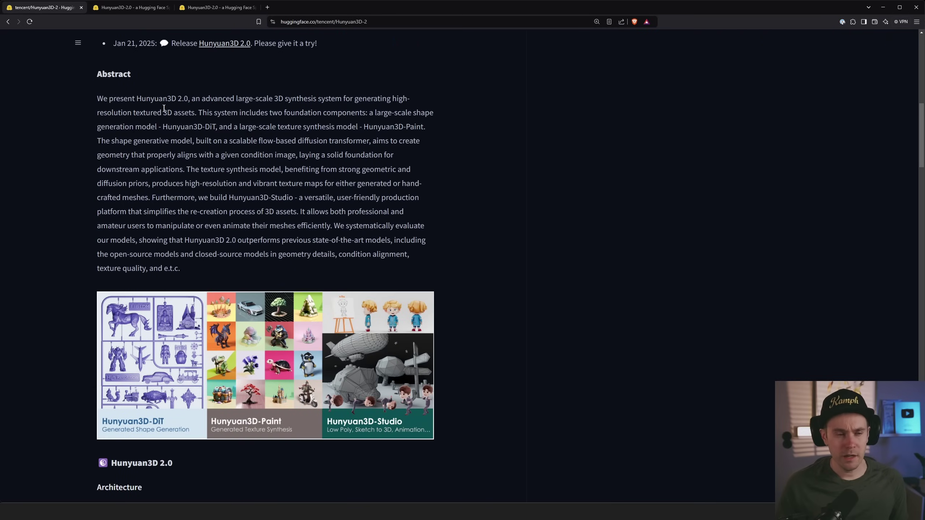
{"action": "left_click_drag", "start_coordinate": [191, 98], "coordinate": [156, 114]}
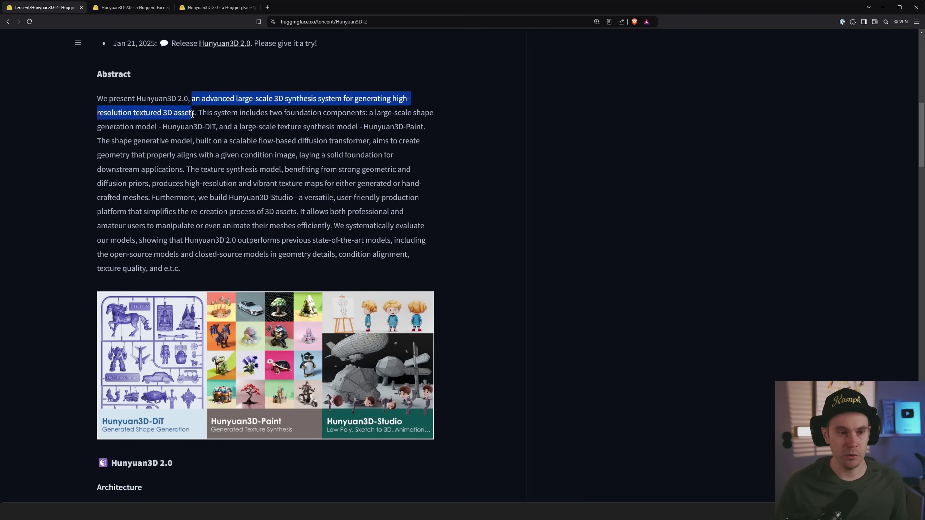
{"action": "left_click_drag", "start_coordinate": [292, 155], "coordinate": [291, 141]}
{"action": "left_click", "coordinate": [239, 182]}
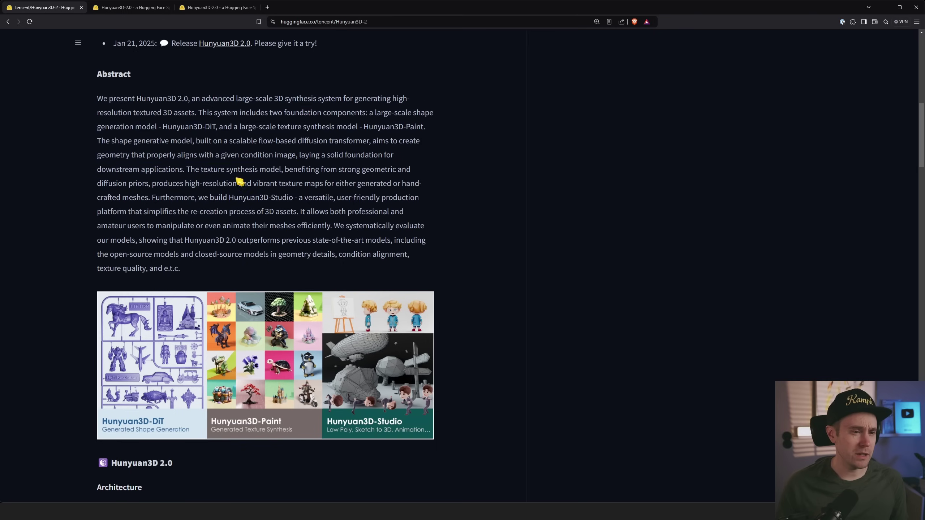
{"action": "scroll", "coordinate": [219, 225], "scroll_direction": "down", "scroll_amount": 2, "text": "ctrl"}
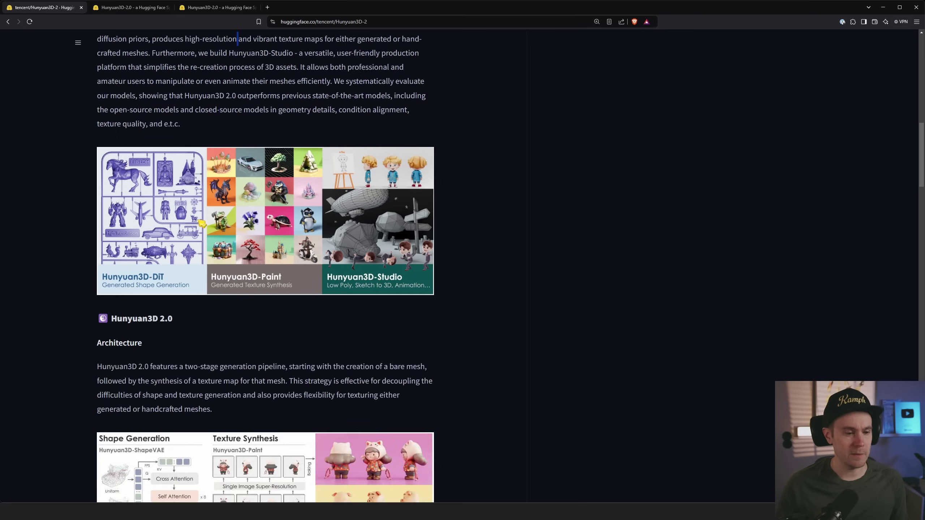
{"action": "scroll", "coordinate": [217, 229], "scroll_direction": "up", "scroll_amount": 5, "text": "ctrl"}
{"action": "scroll", "coordinate": [224, 230], "scroll_direction": "down", "scroll_amount": 5}
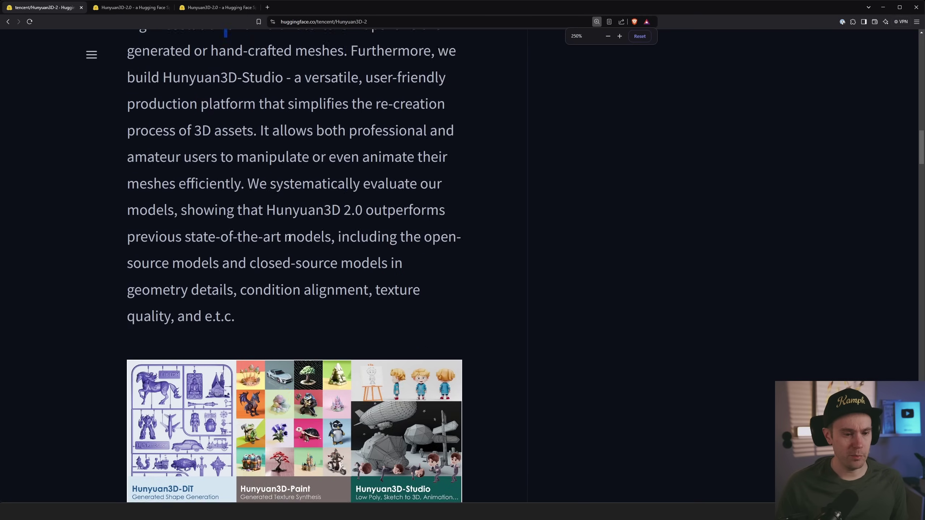
{"action": "scroll", "coordinate": [284, 233], "scroll_direction": "down", "scroll_amount": 2, "text": "ctrl"}
{"action": "scroll", "coordinate": [286, 233], "scroll_direction": "down", "scroll_amount": 1, "text": "ctrl"}
{"action": "scroll", "coordinate": [284, 233], "scroll_direction": "up", "scroll_amount": 2, "text": "ctrl"}
{"action": "scroll", "coordinate": [283, 232], "scroll_direction": "up", "scroll_amount": 4, "text": "ctrl"}
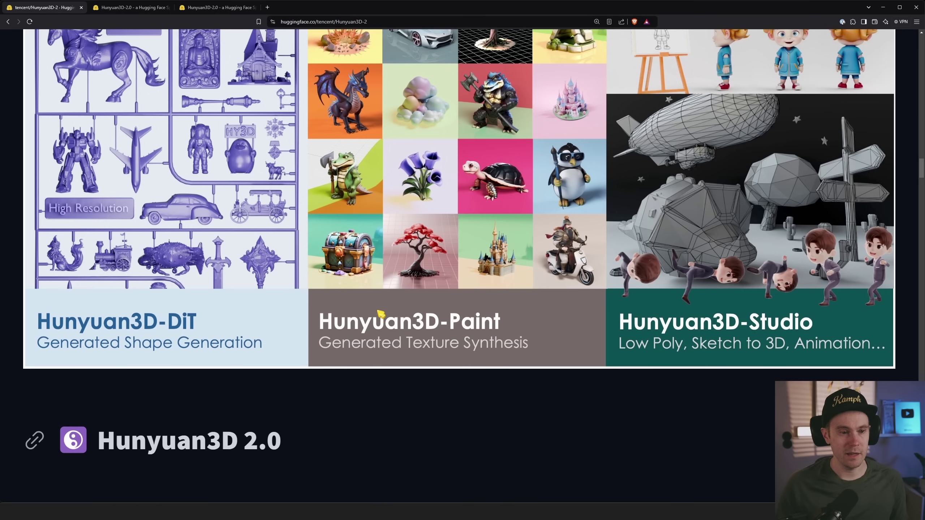
{"action": "scroll", "coordinate": [267, 212], "scroll_direction": "up", "scroll_amount": 1}
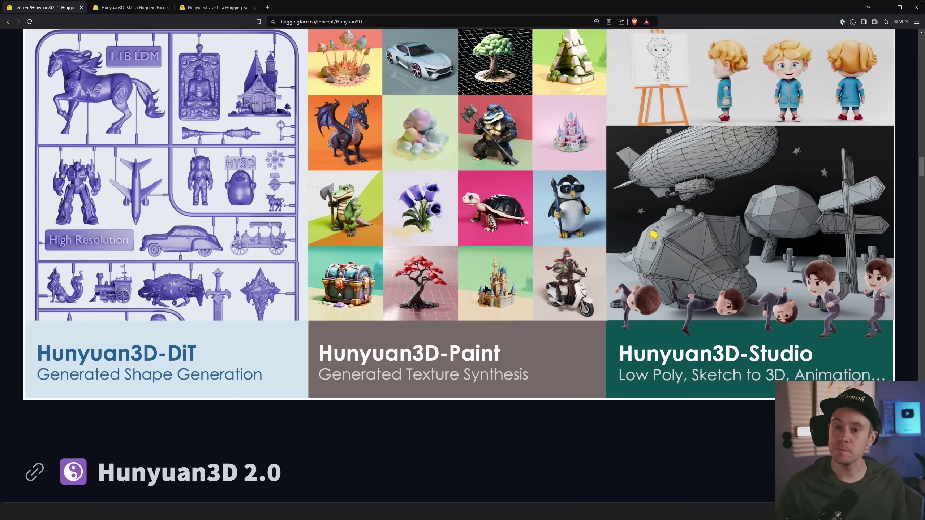
{"action": "scroll", "coordinate": [235, 99], "scroll_direction": "down", "scroll_amount": 10}
{"action": "left_click_drag", "start_coordinate": [224, 95], "coordinate": [356, 122]}
{"action": "left_click_drag", "start_coordinate": [137, 149], "coordinate": [160, 173]}
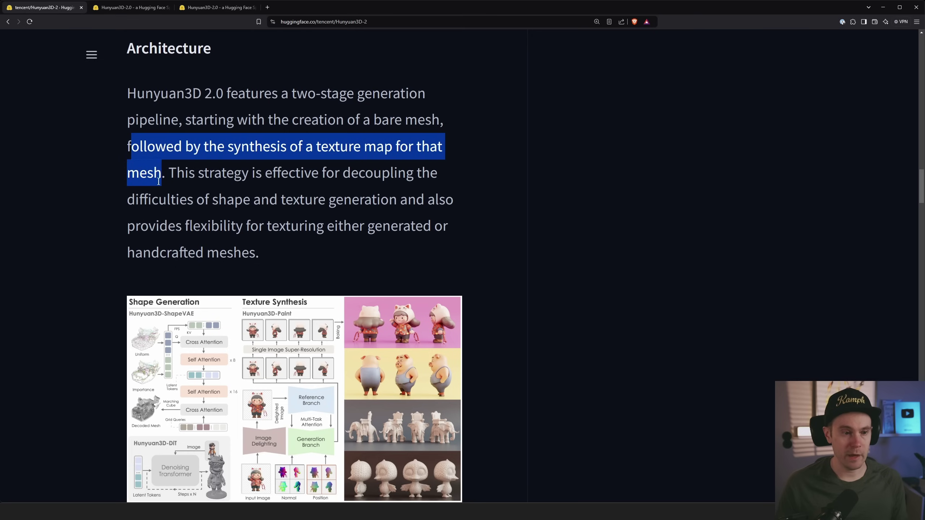
{"action": "left_click", "coordinate": [329, 216]}
{"action": "scroll", "coordinate": [326, 258], "scroll_direction": "up", "scroll_amount": 8}
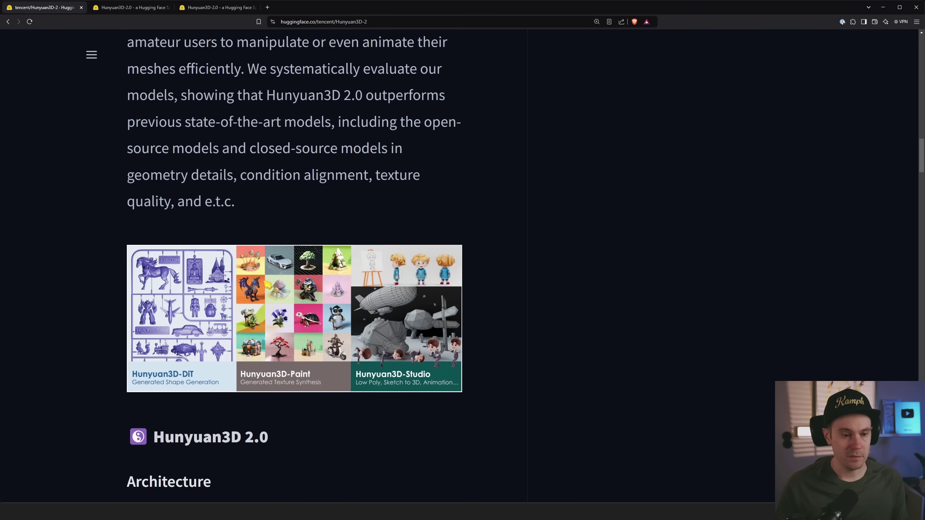
{"action": "scroll", "coordinate": [305, 280], "scroll_direction": "up", "scroll_amount": 3, "text": "ctrl"}
{"action": "scroll", "coordinate": [305, 280], "scroll_direction": "down", "scroll_amount": 3}
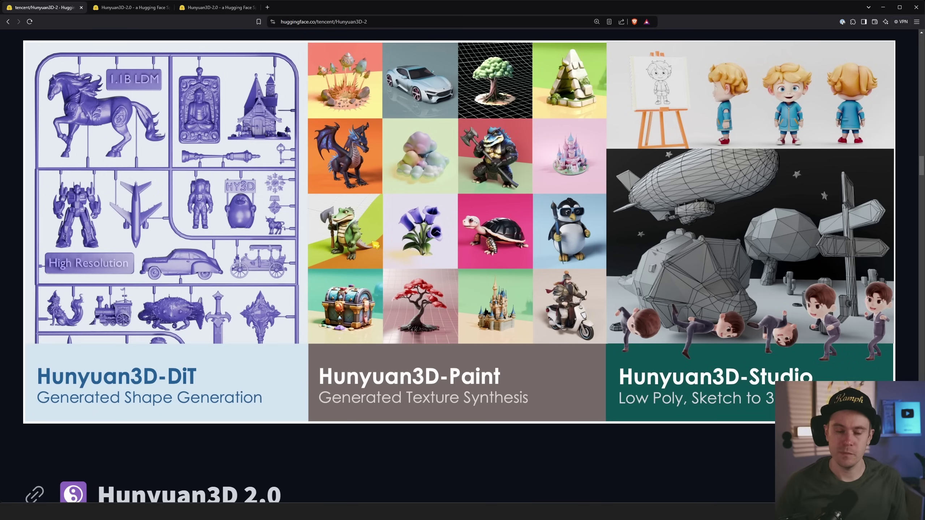
{"action": "scroll", "coordinate": [368, 253], "scroll_direction": "down", "scroll_amount": 8}
{"action": "scroll", "coordinate": [369, 253], "scroll_direction": "down", "scroll_amount": 5}
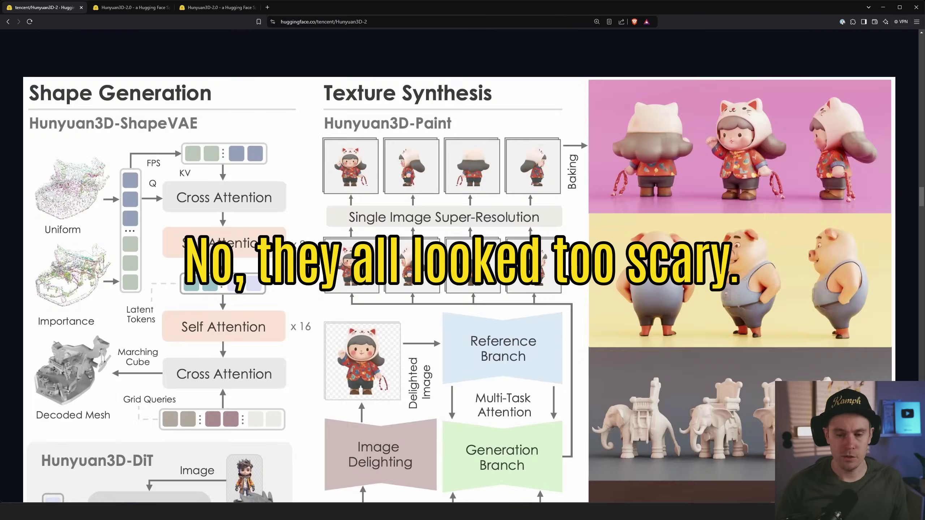
{"action": "scroll", "coordinate": [372, 233], "scroll_direction": "down", "scroll_amount": 4, "text": "ctrl"}
{"action": "scroll", "coordinate": [74, 123], "scroll_direction": "down", "scroll_amount": 12}
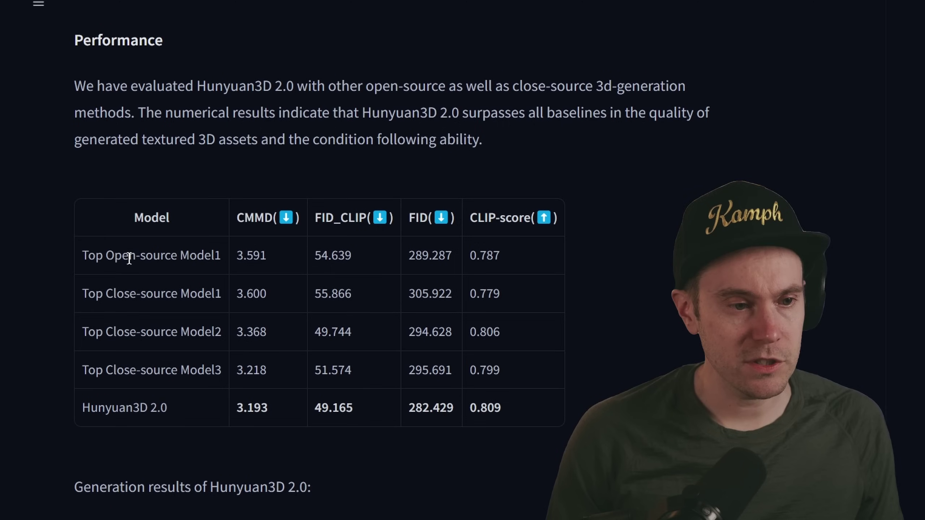
{"action": "left_click_drag", "start_coordinate": [88, 256], "coordinate": [223, 259]}
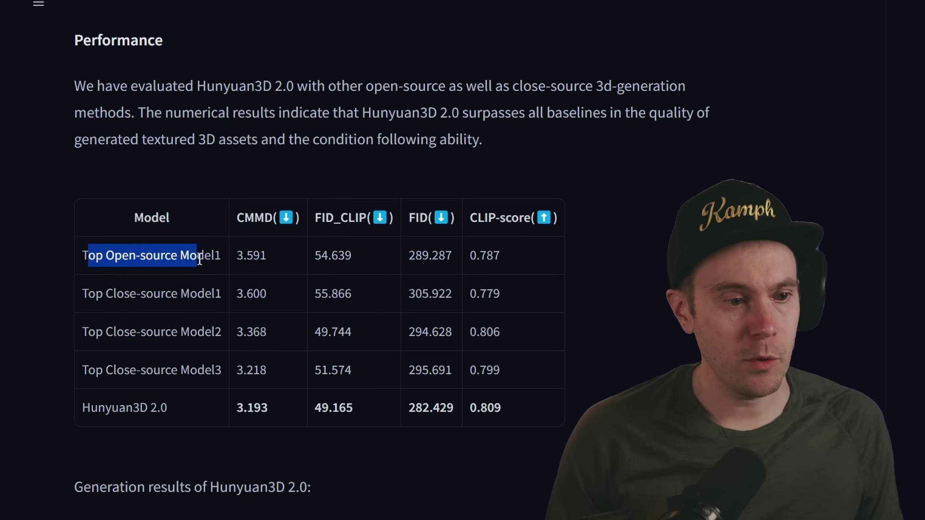
{"action": "left_click_drag", "start_coordinate": [96, 294], "coordinate": [213, 374]}
{"action": "left_click", "coordinate": [213, 365]}
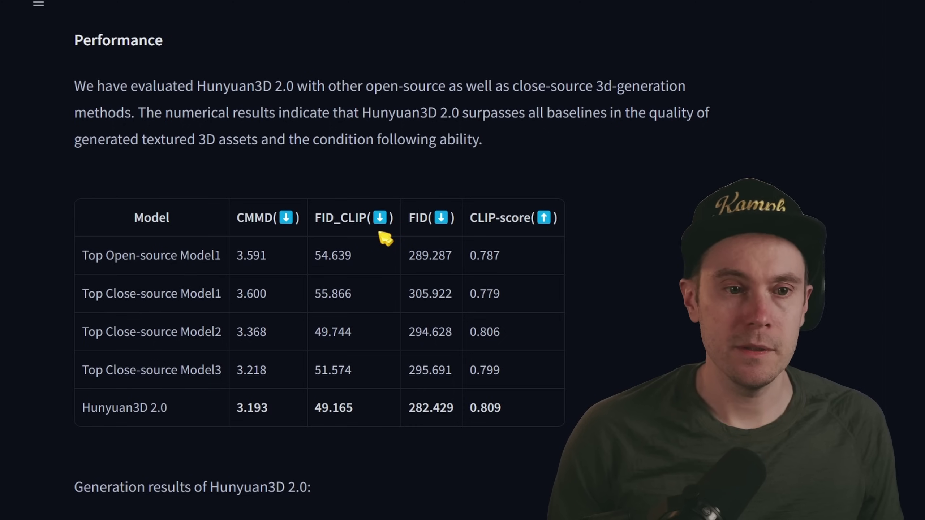
{"action": "left_click_drag", "start_coordinate": [460, 114], "coordinate": [478, 142]}
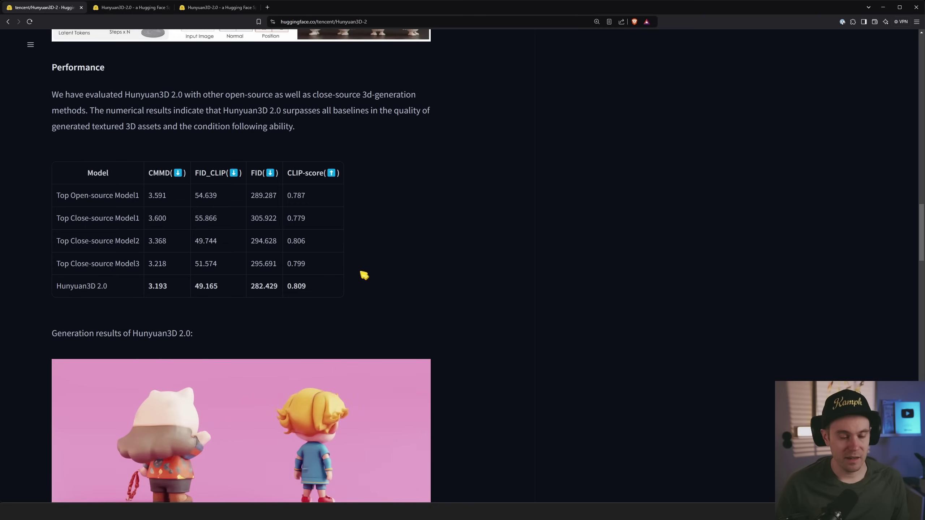
{"action": "scroll", "coordinate": [241, 268], "scroll_direction": "down", "scroll_amount": 8}
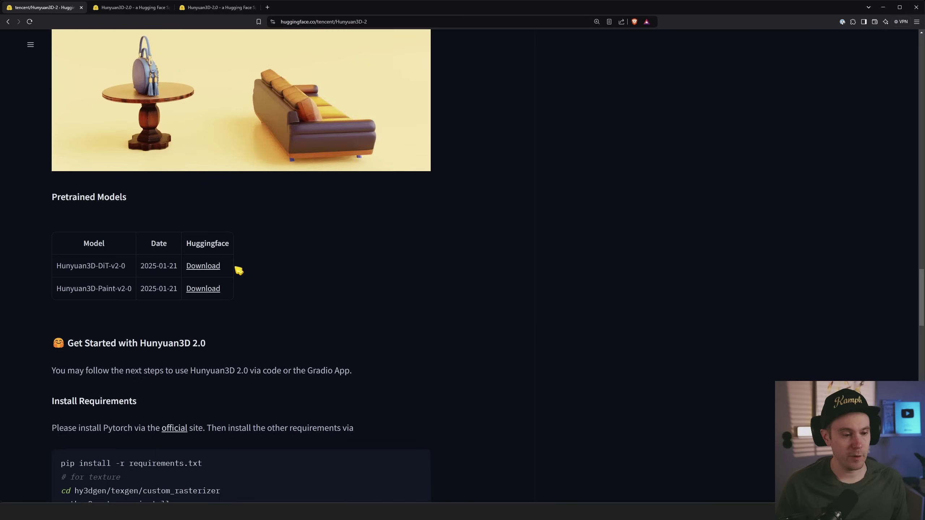
{"action": "scroll", "coordinate": [347, 292], "scroll_direction": "down", "scroll_amount": 4}
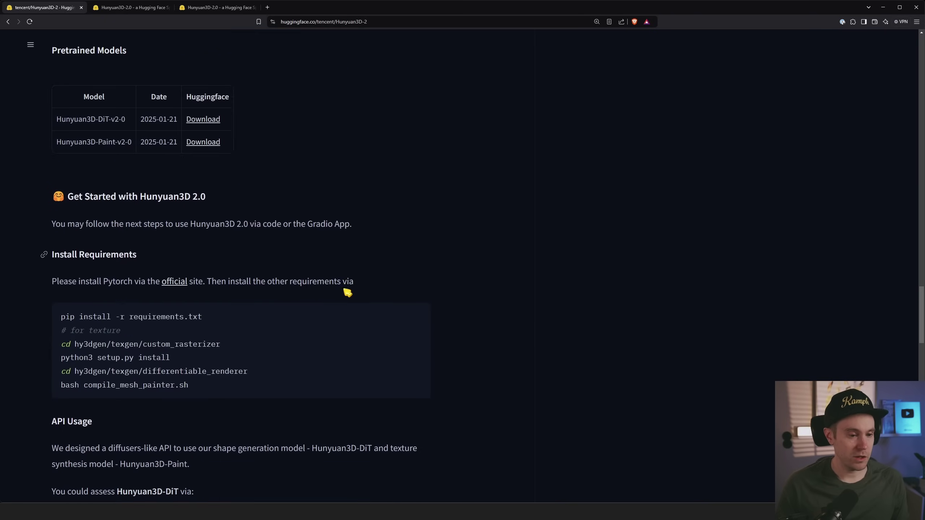
{"action": "scroll", "coordinate": [347, 292], "scroll_direction": "down", "scroll_amount": 1}
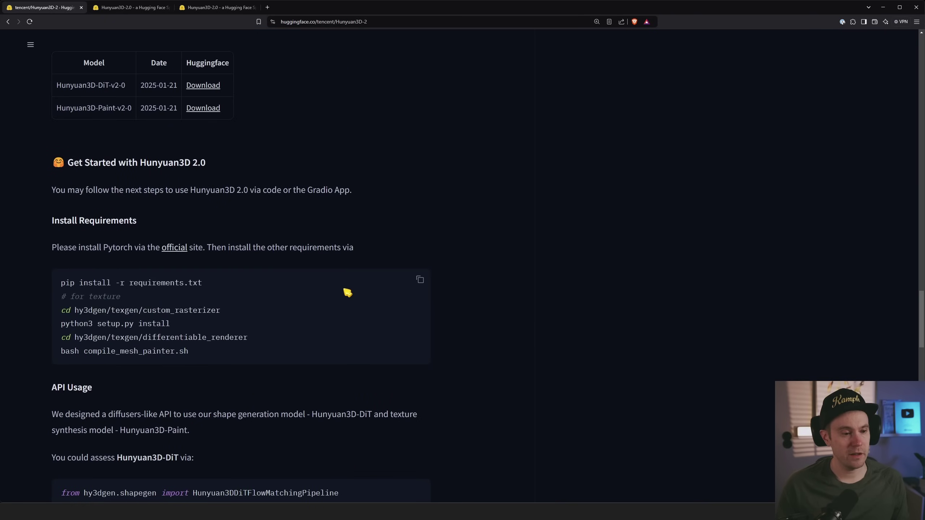
{"action": "scroll", "coordinate": [474, 283], "scroll_direction": "down", "scroll_amount": 16}
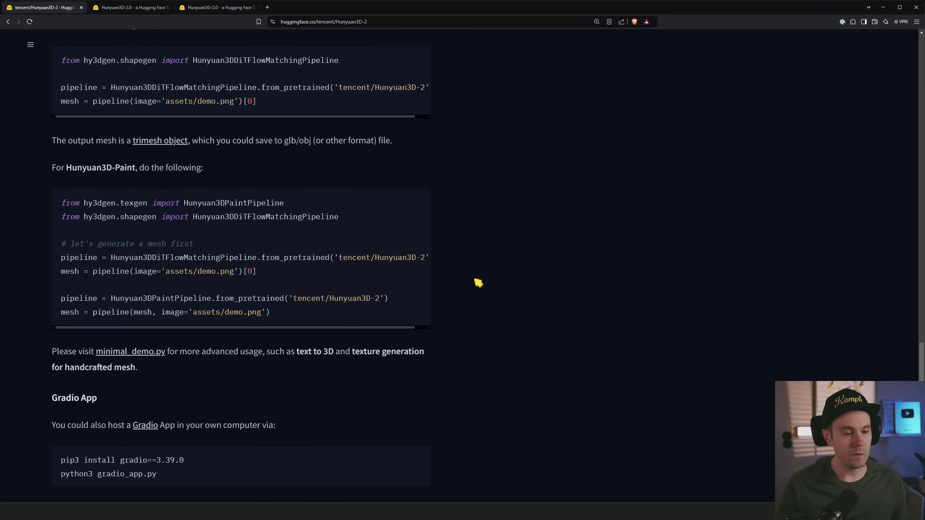
{"action": "scroll", "coordinate": [469, 283], "scroll_direction": "down", "scroll_amount": 8}
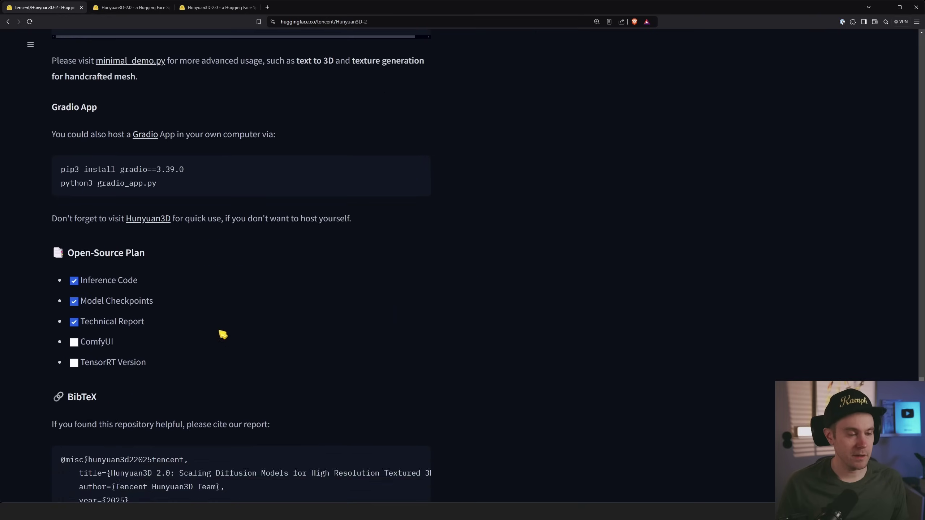
{"action": "double_click", "coordinate": [135, 205]}
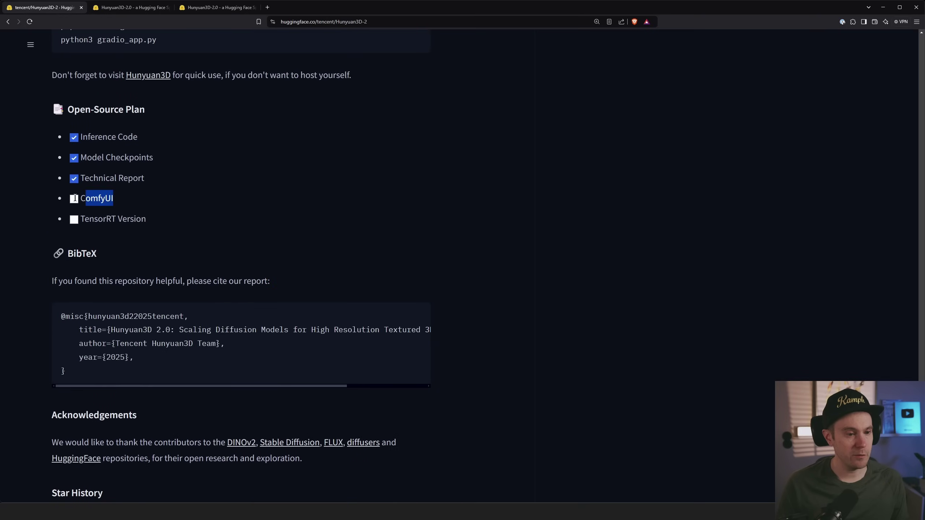
{"action": "left_click", "coordinate": [362, 241]}
{"action": "scroll", "coordinate": [355, 254], "scroll_direction": "down", "scroll_amount": 7}
{"action": "scroll", "coordinate": [470, 282], "scroll_direction": "down", "scroll_amount": 3}
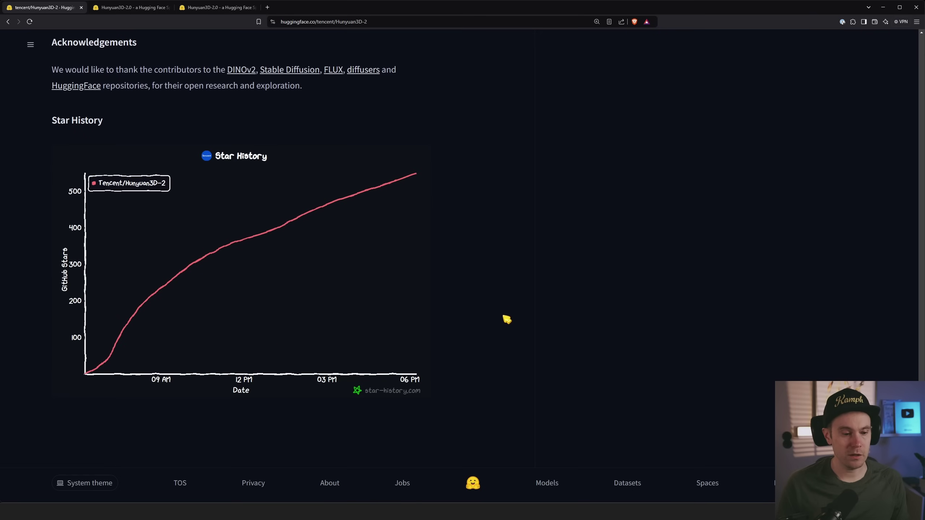
{"action": "scroll", "coordinate": [507, 320], "scroll_direction": "up", "scroll_amount": 20}
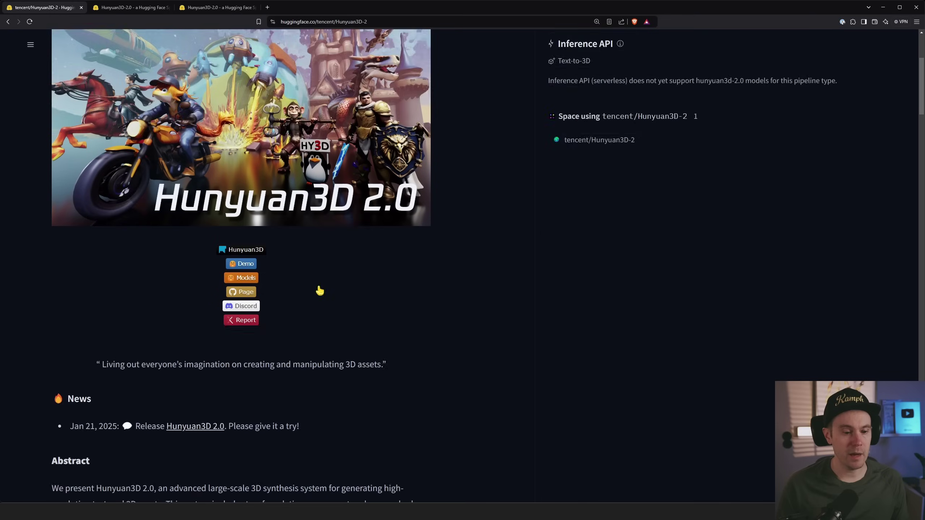
{"action": "scroll", "coordinate": [320, 290], "scroll_direction": "down", "scroll_amount": 3}
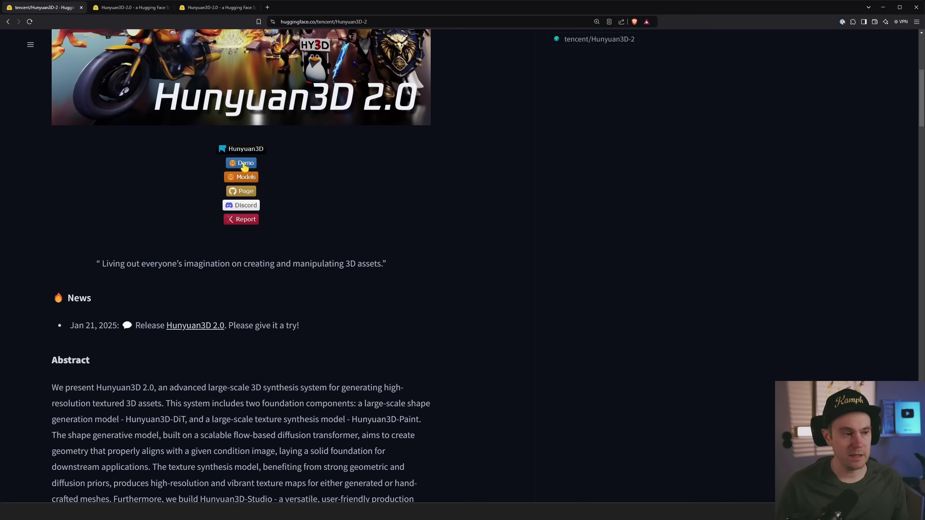
Open the live Hunyuan3D-2 demo, glance at the straw-hat Space, and spin the horse-rider mesh
{"action": "left_click", "coordinate": [109, 8]}
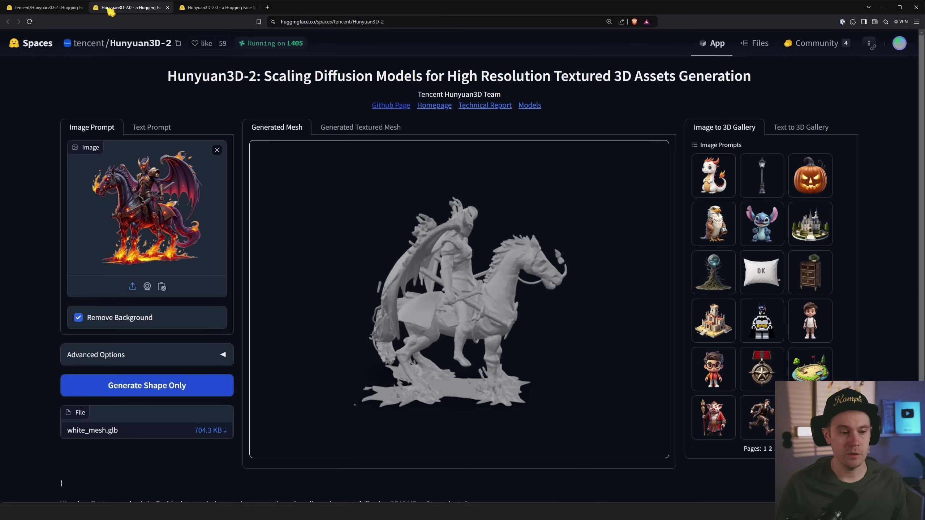
{"action": "left_click", "coordinate": [215, 7]}
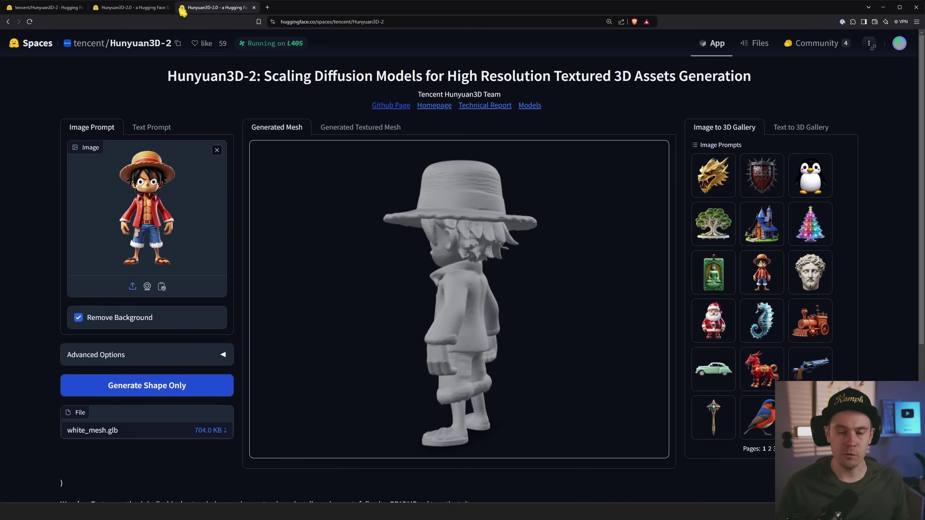
{"action": "left_click", "coordinate": [120, 8]}
{"action": "left_click_drag", "start_coordinate": [419, 204], "coordinate": [278, 185]}
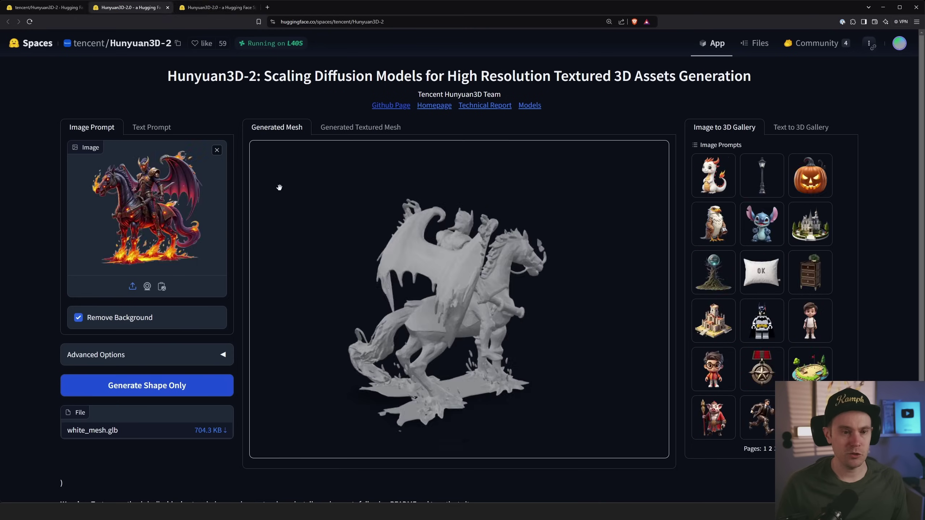
{"action": "left_click_drag", "start_coordinate": [431, 278], "coordinate": [330, 285]}
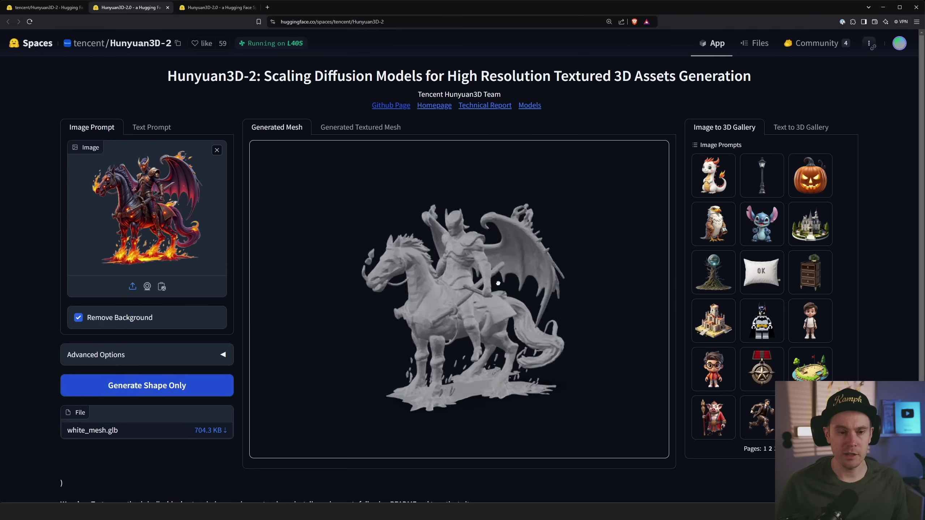
Compare the textured horse-rider mesh with the plain white mesh, turning it to a frontal view
{"action": "left_click", "coordinate": [365, 127]}
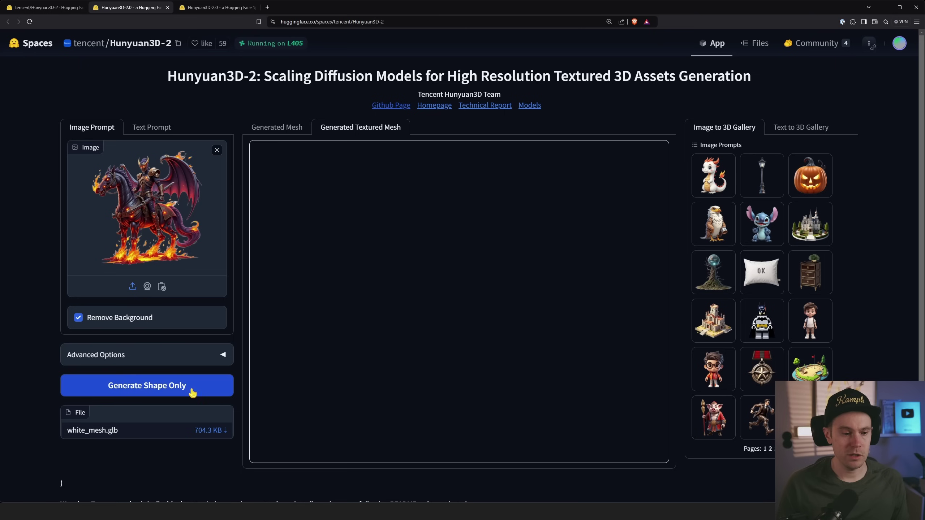
{"action": "left_click", "coordinate": [174, 384]}
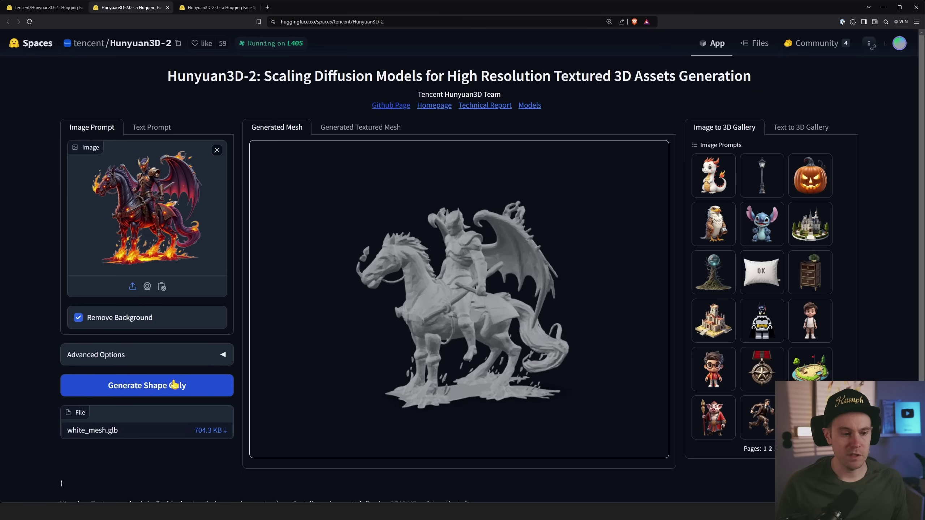
{"action": "left_click_drag", "start_coordinate": [452, 319], "coordinate": [254, 258]}
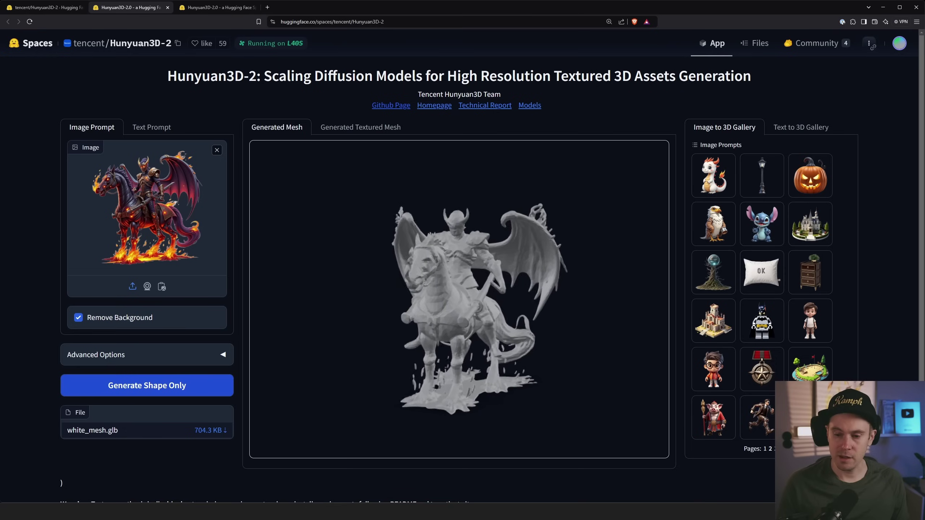
Show a later page of example images and toggle between Text Prompt and Image Prompt
{"action": "left_click", "coordinate": [792, 448]}
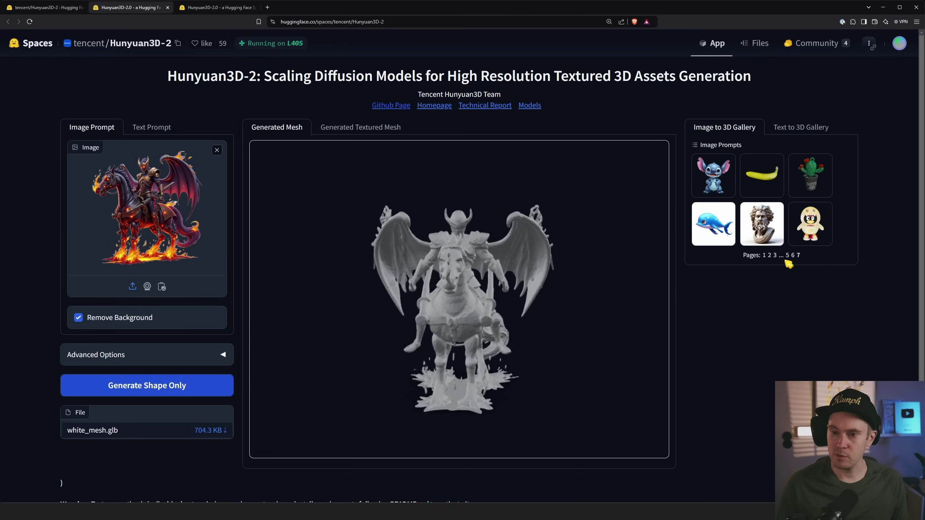
{"action": "left_click", "coordinate": [153, 128]}
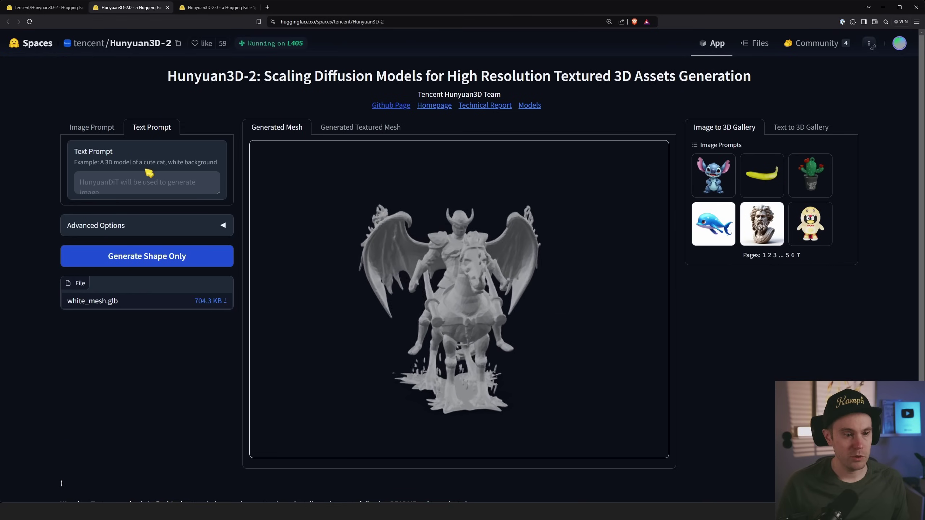
{"action": "left_click", "coordinate": [111, 131]}
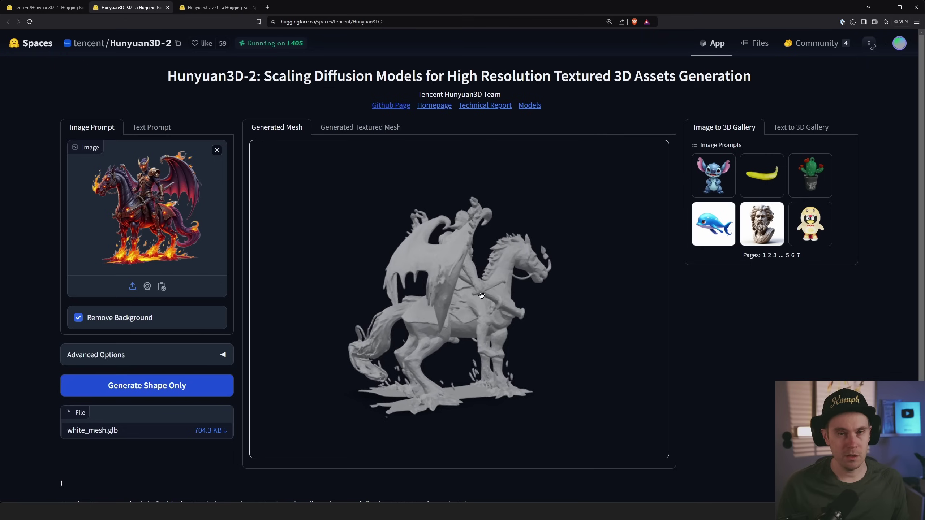
{"action": "left_click_drag", "start_coordinate": [482, 296], "coordinate": [430, 304]}
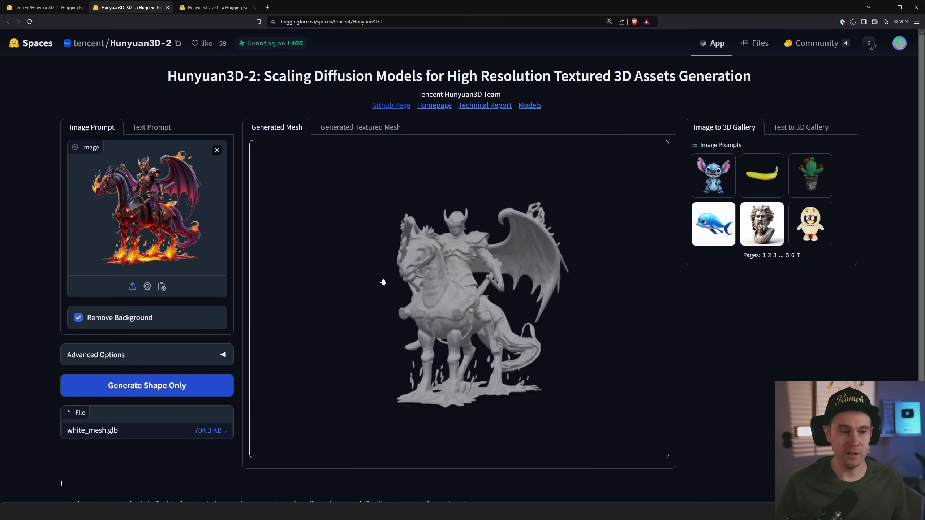
Switch to the third tab and rotate the straw-hat character's white mesh to face the front
{"action": "left_click", "coordinate": [207, 8]}
{"action": "left_click_drag", "start_coordinate": [485, 294], "coordinate": [384, 291]}
{"action": "left_click_drag", "start_coordinate": [483, 330], "coordinate": [457, 305]}
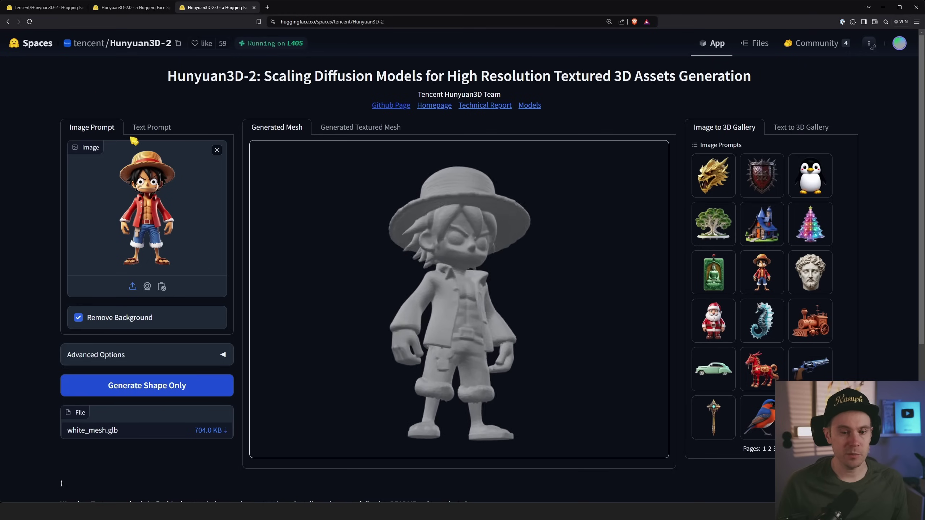
Enter the text prompt 'A cat in a hat', check Advanced Options, and run Generate Shape Only
{"action": "left_click", "coordinate": [139, 125]}
{"action": "type", "text": "A cat in a hat"}
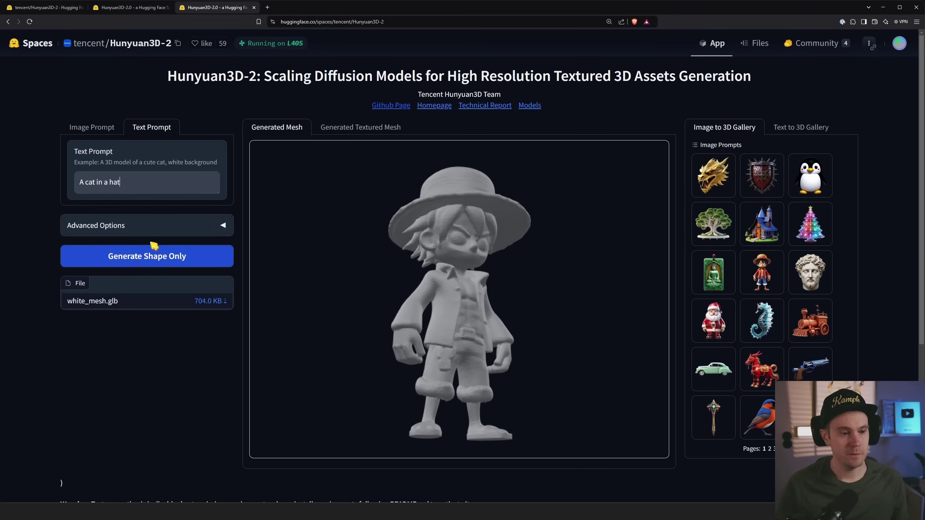
{"action": "left_click", "coordinate": [208, 230]}
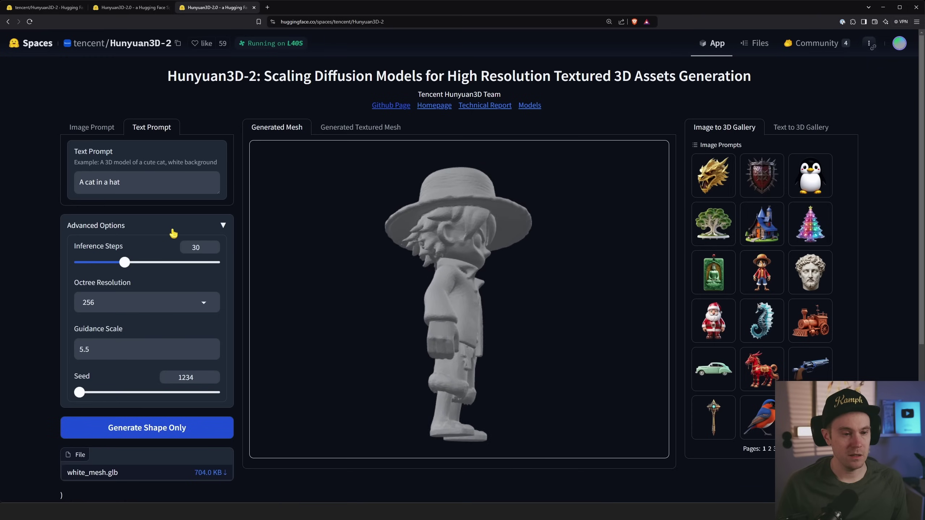
{"action": "left_click", "coordinate": [210, 226]}
{"action": "left_click", "coordinate": [167, 263]}
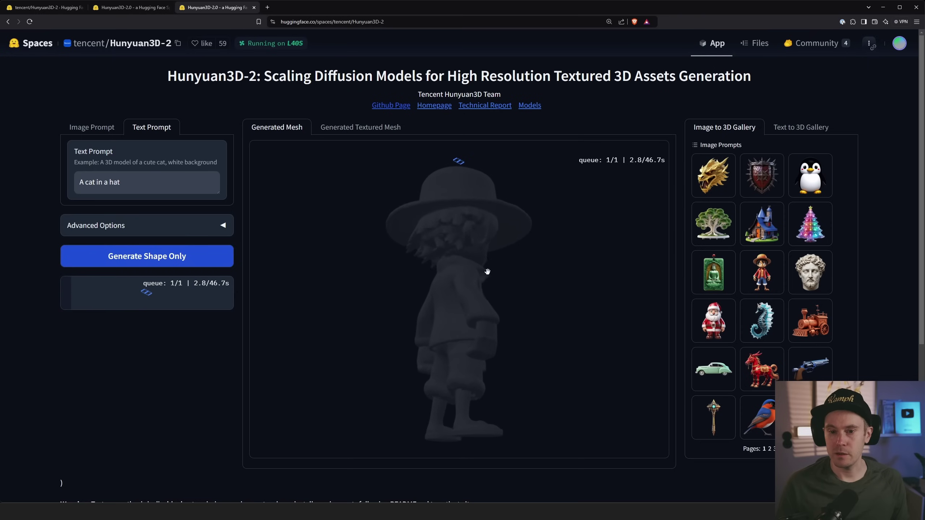
Browse Image Prompts pages 2 and 3 while orbiting the finished straw-hat boy mesh
{"action": "left_click_drag", "start_coordinate": [471, 301], "coordinate": [364, 307]}
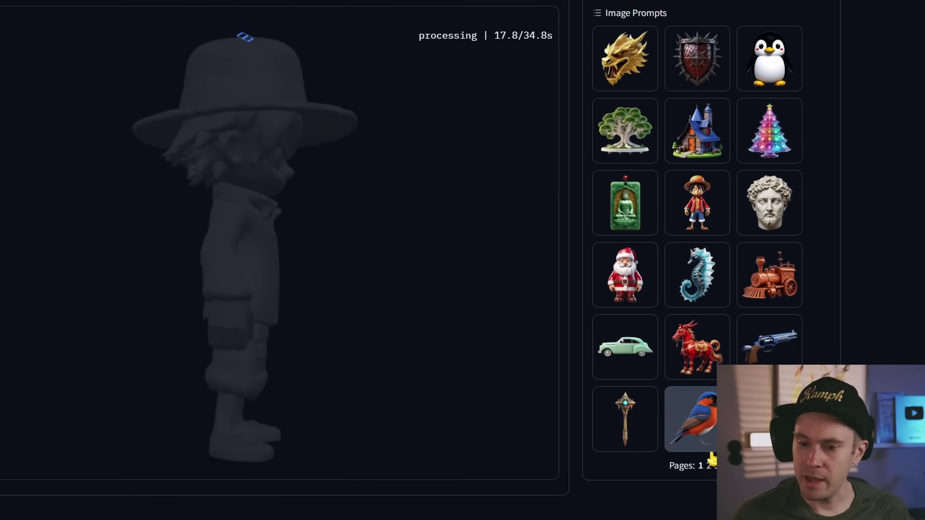
{"action": "left_click", "coordinate": [709, 466]}
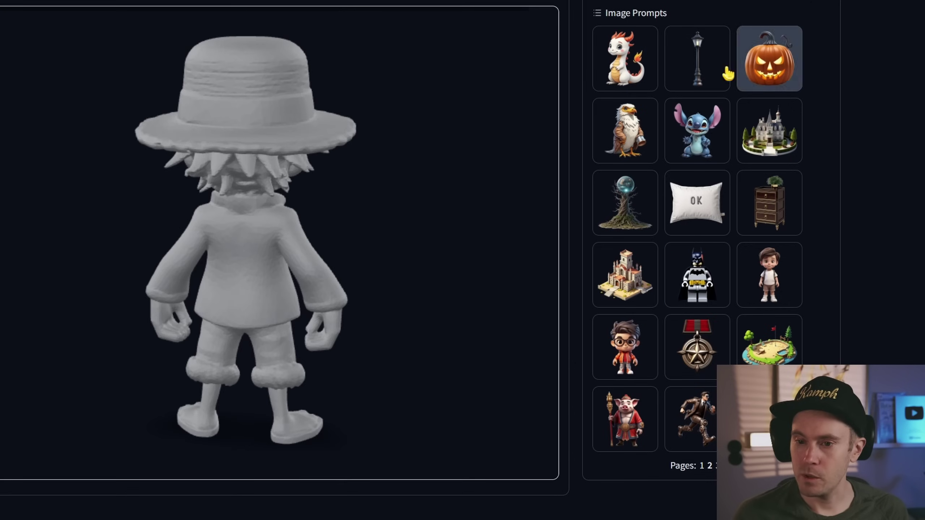
{"action": "left_click_drag", "start_coordinate": [364, 262], "coordinate": [1, 242]}
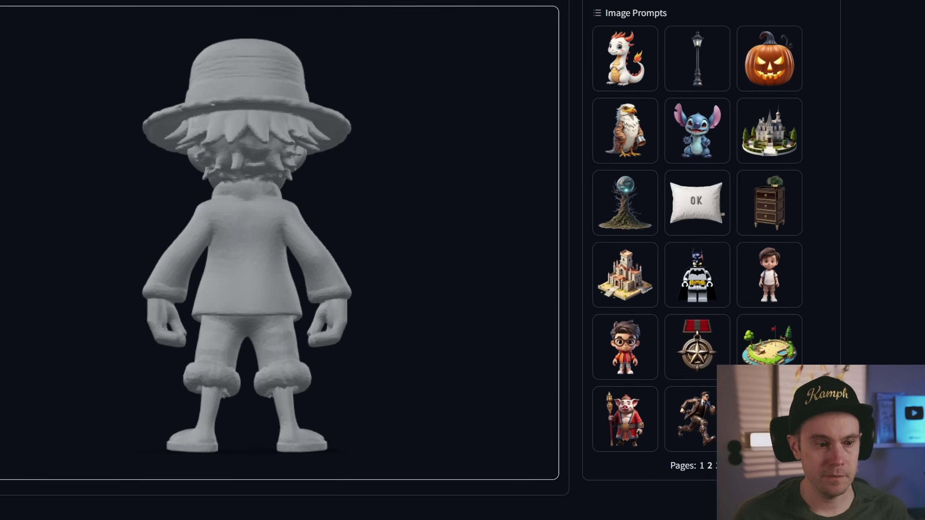
{"action": "left_click", "coordinate": [709, 466]}
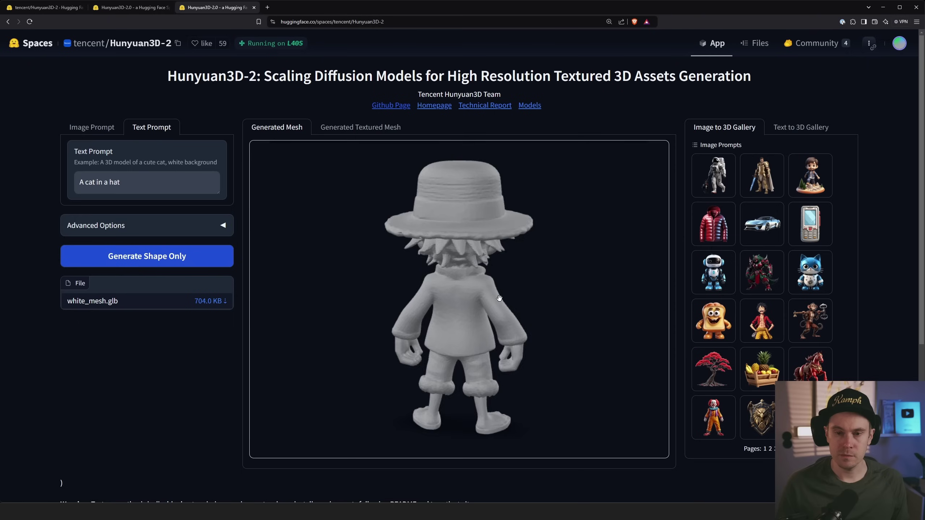
{"action": "left_click_drag", "start_coordinate": [508, 289], "coordinate": [502, 262]}
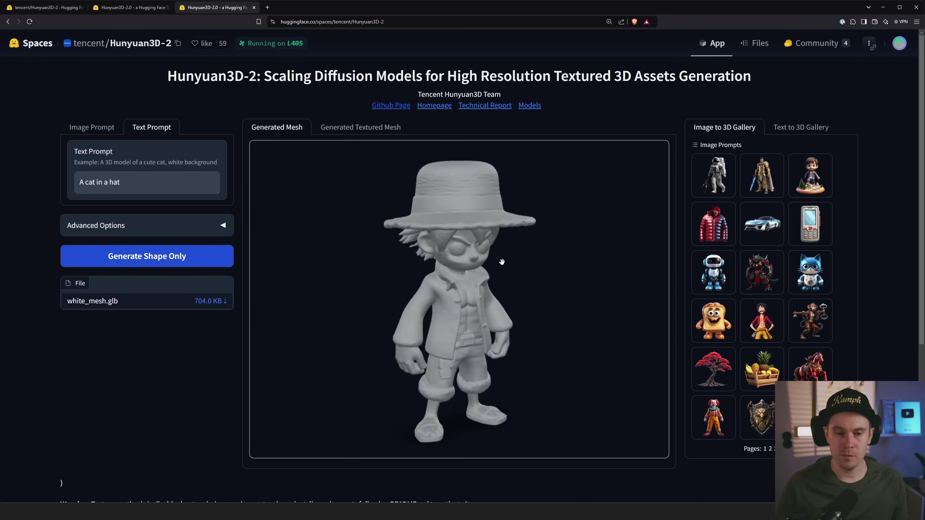
On the second Hunyuan3D-2 tab, switch to Text Prompt mode and focus the empty prompt field
{"action": "left_click", "coordinate": [131, 7]}
{"action": "left_click", "coordinate": [152, 127]}
{"action": "left_click", "coordinate": [147, 180]}
Correct the prompt typo to read 'Cat in a hat' and run Generate Shape Only
{"action": "type", "text": "Cat ion a"}
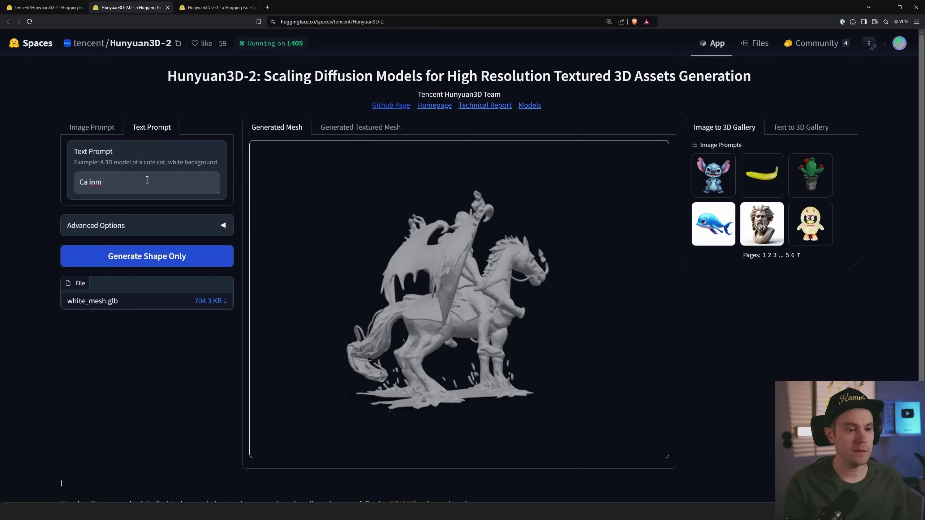
{"action": "key", "text": "BackSpace"}
{"action": "key", "text": "BackSpace"}
{"action": "key", "text": "BackSpace"}
{"action": "key", "text": "BackSpace"}
{"action": "type", "text": "n a hat"}
{"action": "left_click", "coordinate": [180, 259]}
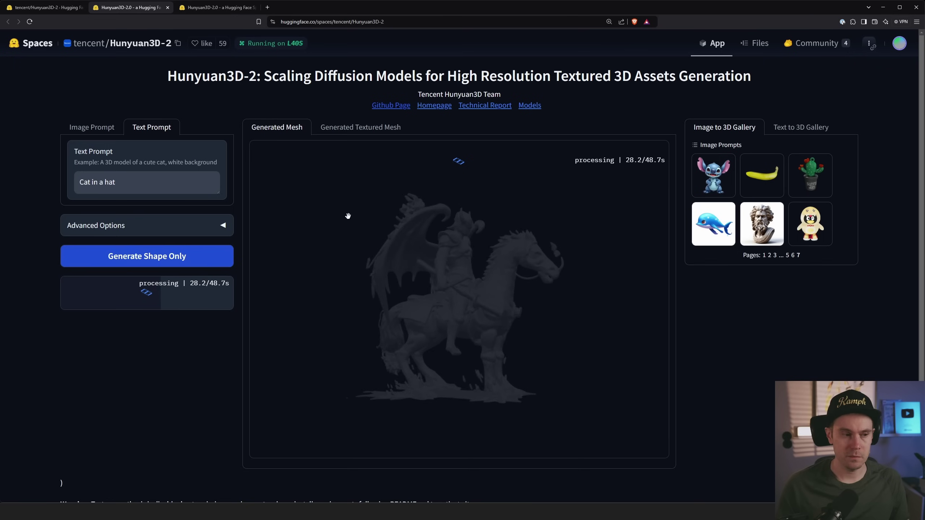
Switch both the straw-hat and dragon-rider Hunyuan3D-2 pages to Image Prompt mode
{"action": "left_click", "coordinate": [217, 7]}
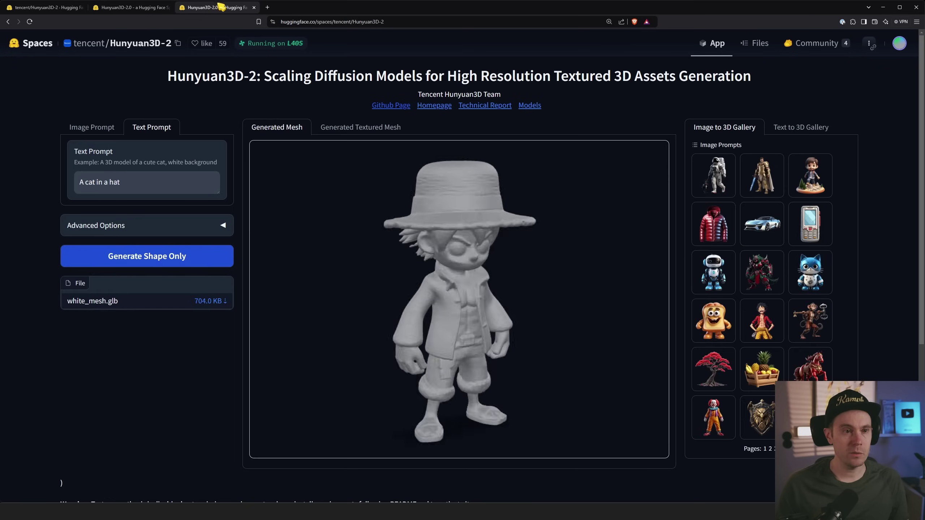
{"action": "left_click", "coordinate": [106, 132]}
{"action": "left_click", "coordinate": [135, 10]}
{"action": "left_click", "coordinate": [91, 129]}
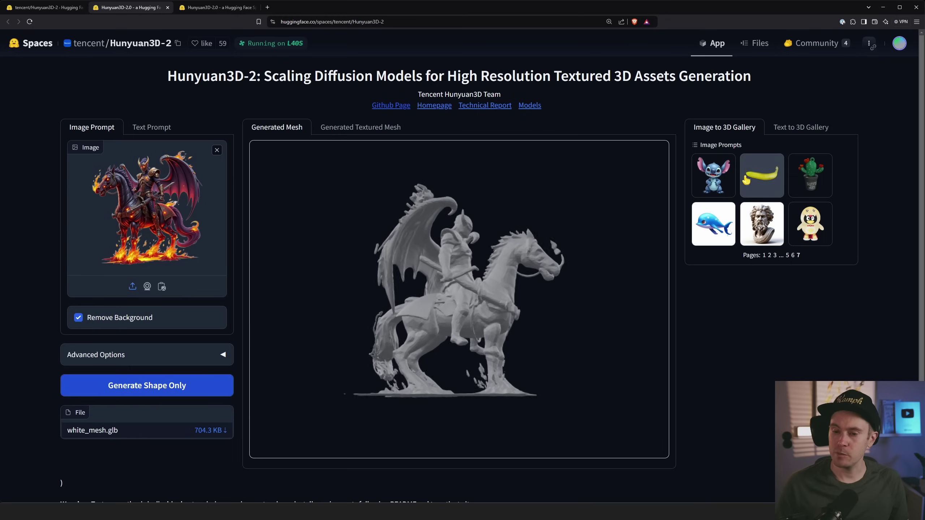
Load the banana, then the turtle from gallery page 5, and run Generate Shape Only
{"action": "left_click", "coordinate": [759, 179]}
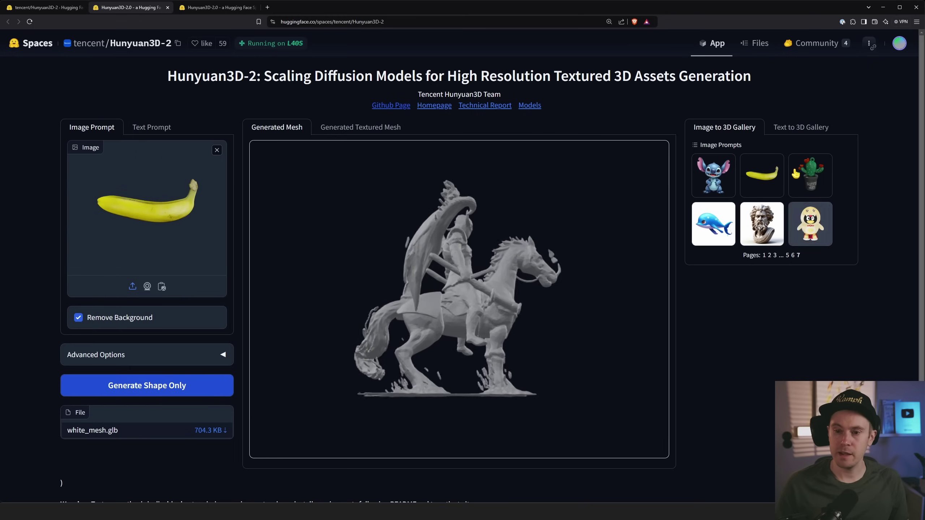
{"action": "left_click", "coordinate": [788, 256]}
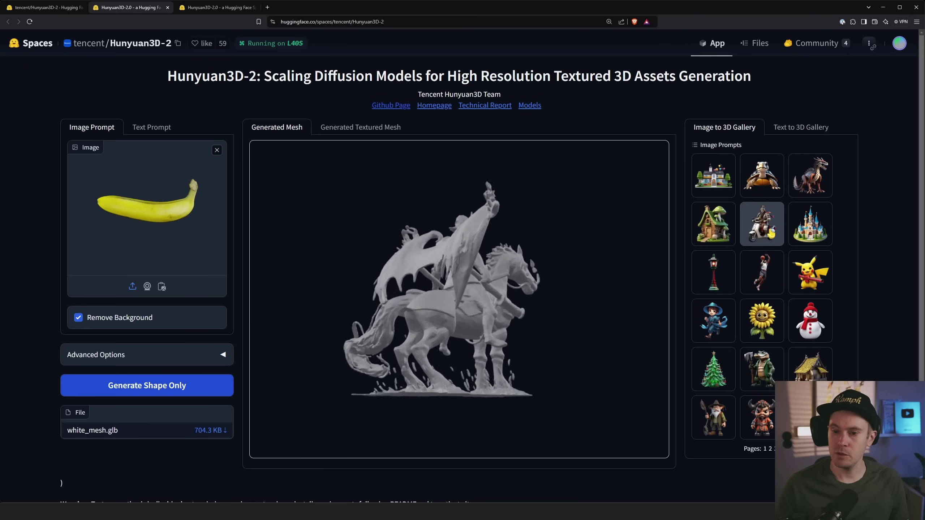
{"action": "left_click", "coordinate": [762, 174]}
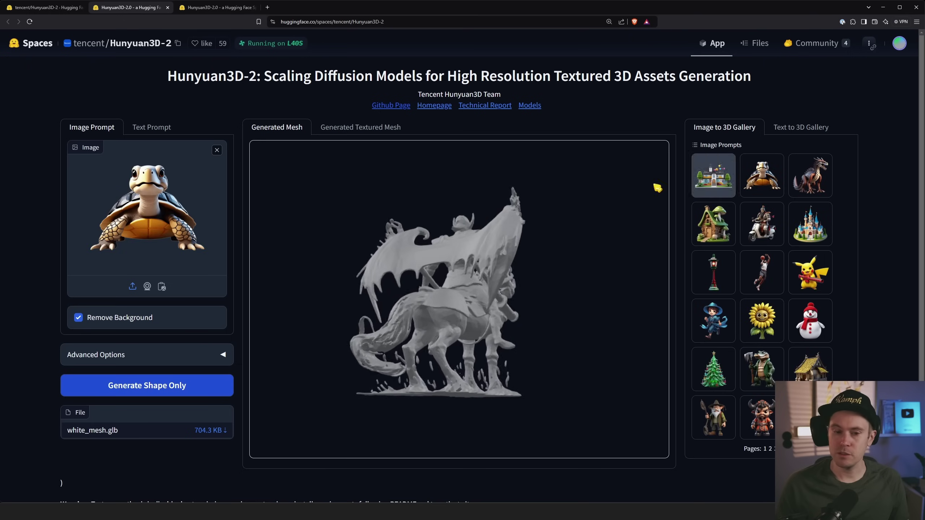
{"action": "left_click", "coordinate": [173, 389]}
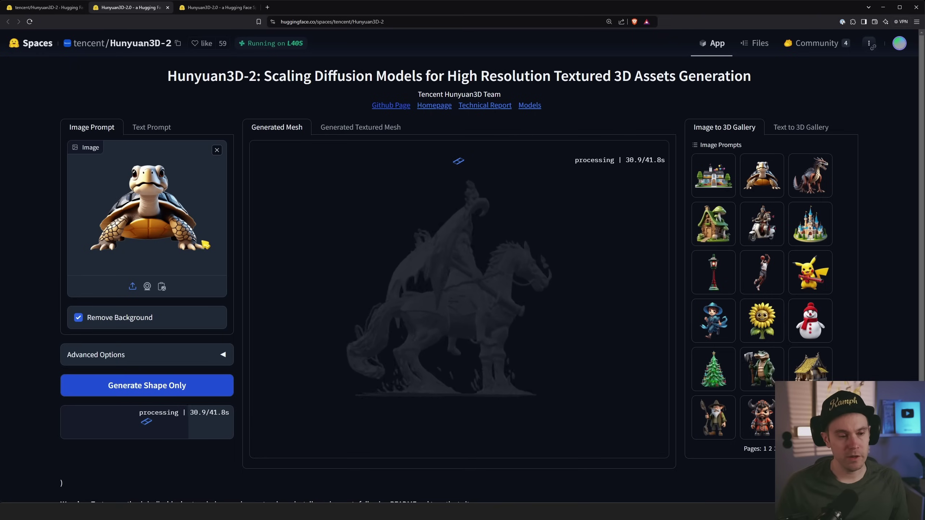
Orbit the finished white turtle mesh to view its underside, rear, shell, and right side
{"action": "left_click_drag", "start_coordinate": [409, 296], "coordinate": [377, 390]}
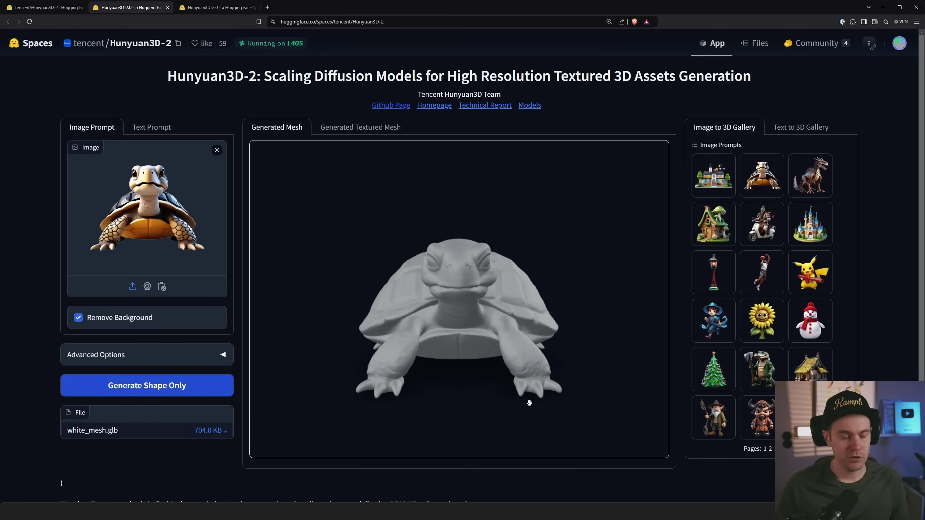
{"action": "left_click_drag", "start_coordinate": [531, 366], "coordinate": [471, 397]}
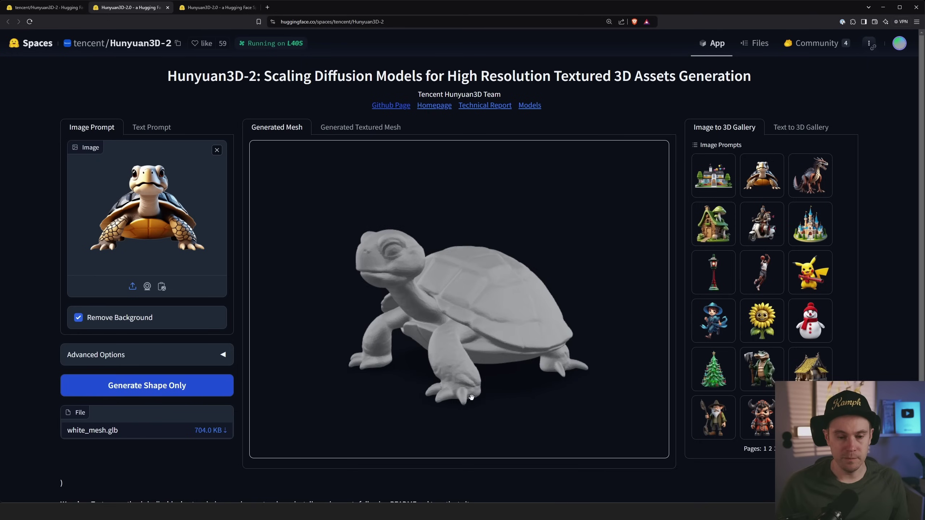
{"action": "left_click_drag", "start_coordinate": [569, 357], "coordinate": [481, 357]}
{"action": "left_click_drag", "start_coordinate": [452, 393], "coordinate": [449, 365]}
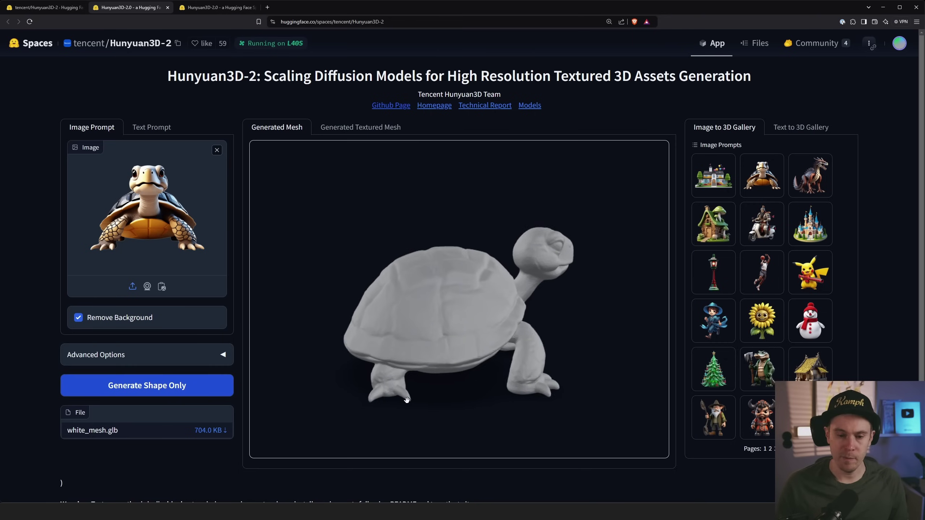
{"action": "left_click_drag", "start_coordinate": [456, 345], "coordinate": [392, 328]}
{"action": "left_click_drag", "start_coordinate": [457, 322], "coordinate": [434, 322]}
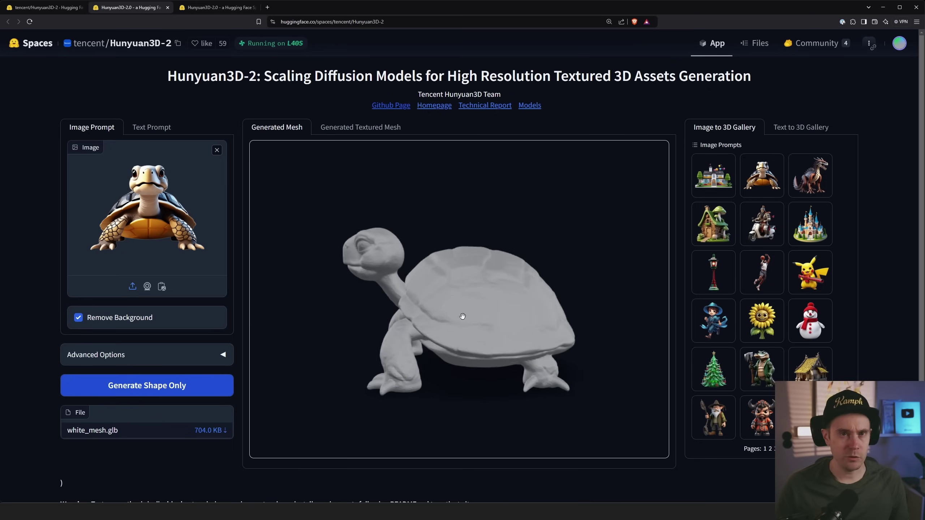
{"action": "left_click_drag", "start_coordinate": [461, 316], "coordinate": [497, 317]}
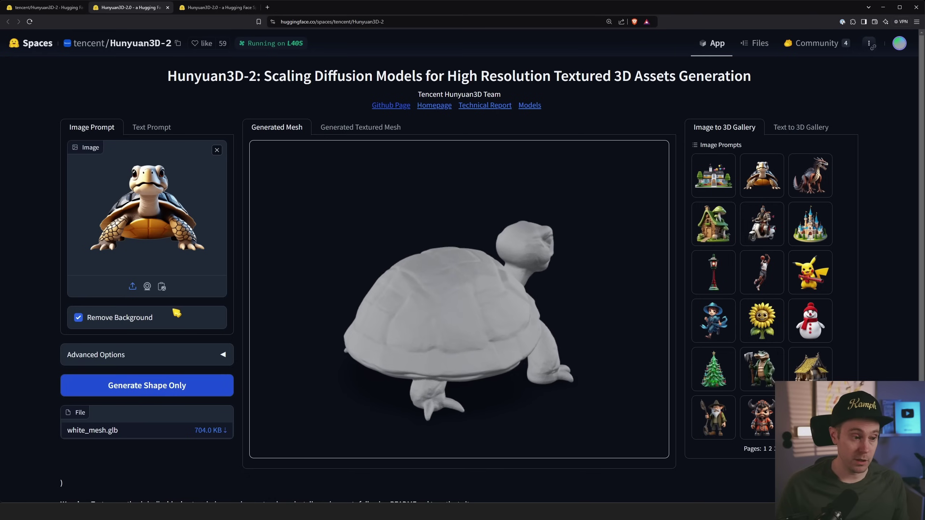
Remove the turtle image, try the clipboard source, return to file upload, and dismiss the clipboard popup
{"action": "left_click", "coordinate": [147, 287]}
{"action": "left_click", "coordinate": [161, 287]}
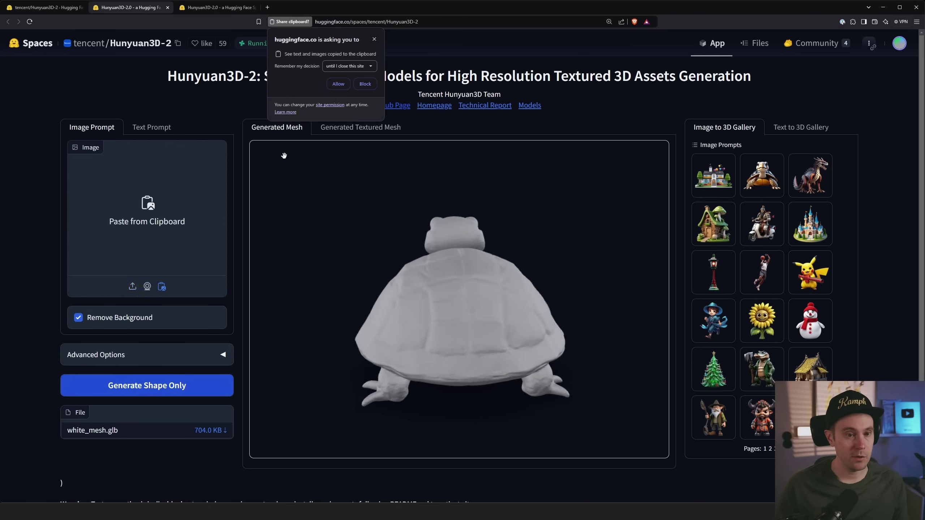
{"action": "left_click", "coordinate": [133, 287]}
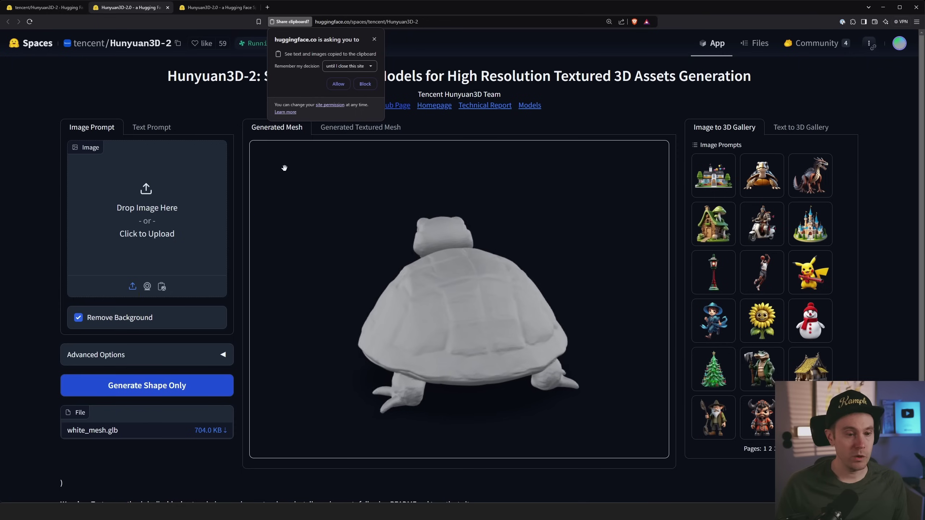
{"action": "left_click", "coordinate": [374, 39]}
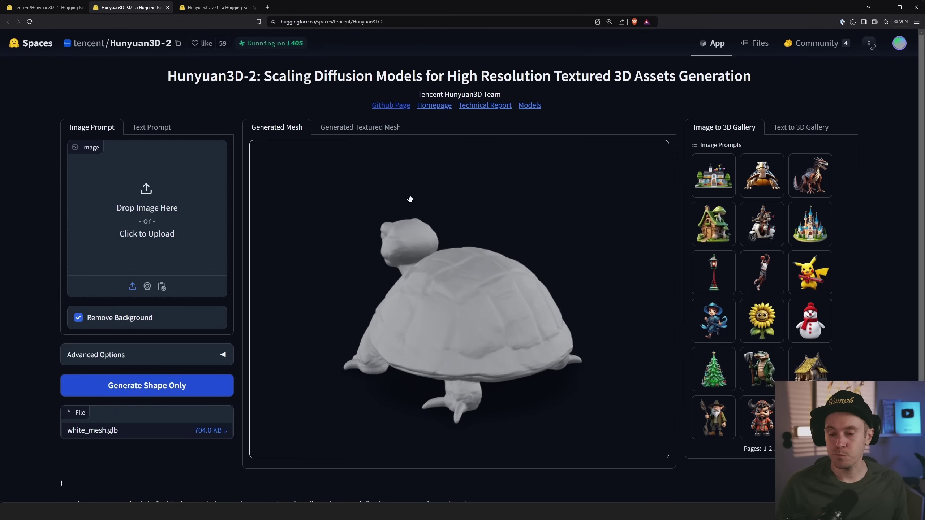